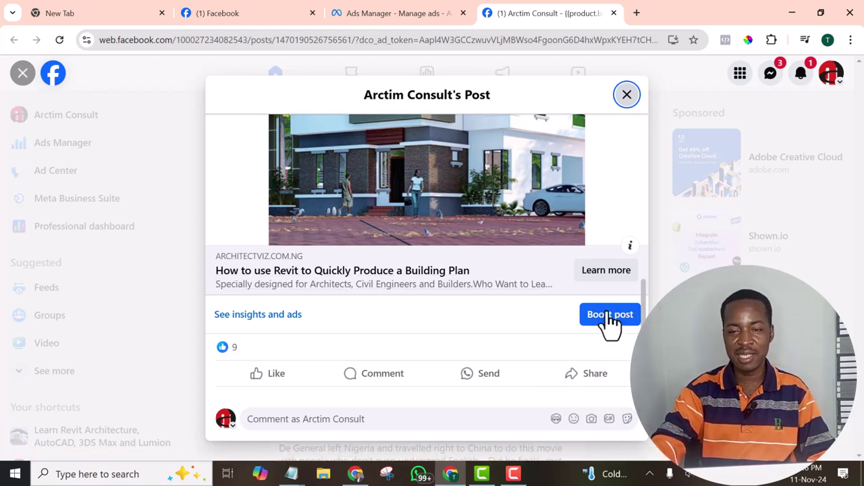
- Start a new campaign with the Traffic objective as a manual traffic campaign
key("ctrl+shift+Tab")
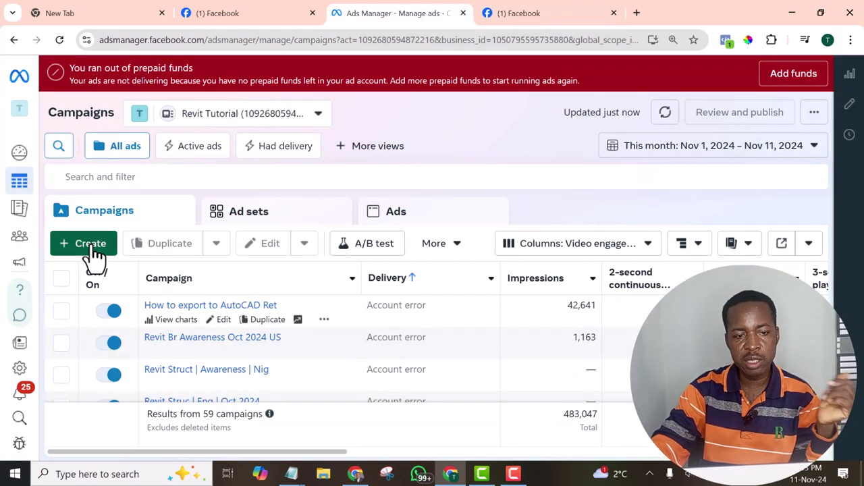
left_click(93, 247)
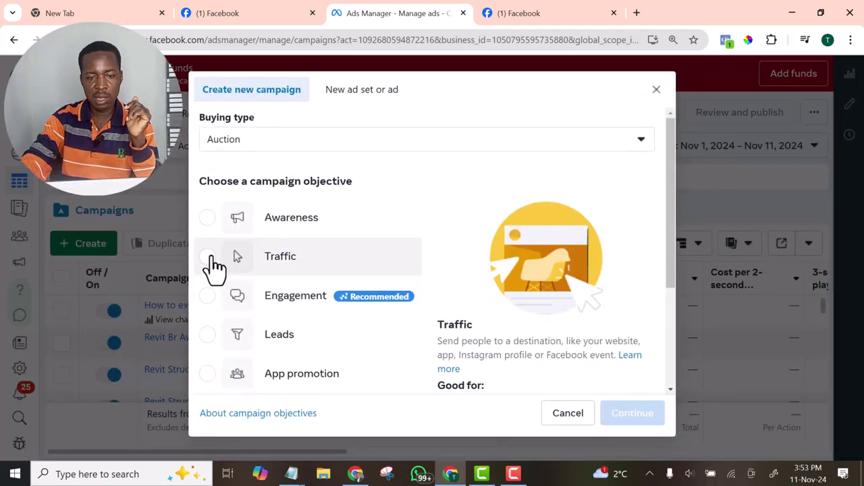
left_click(208, 257)
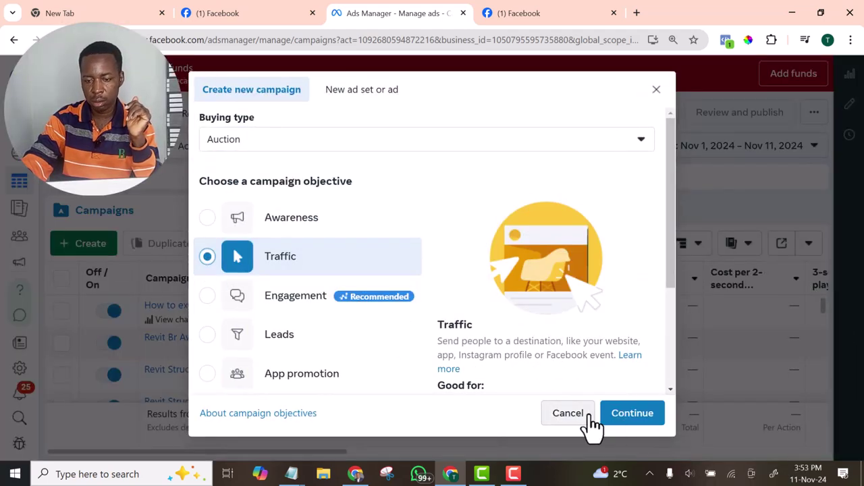
left_click(628, 415)
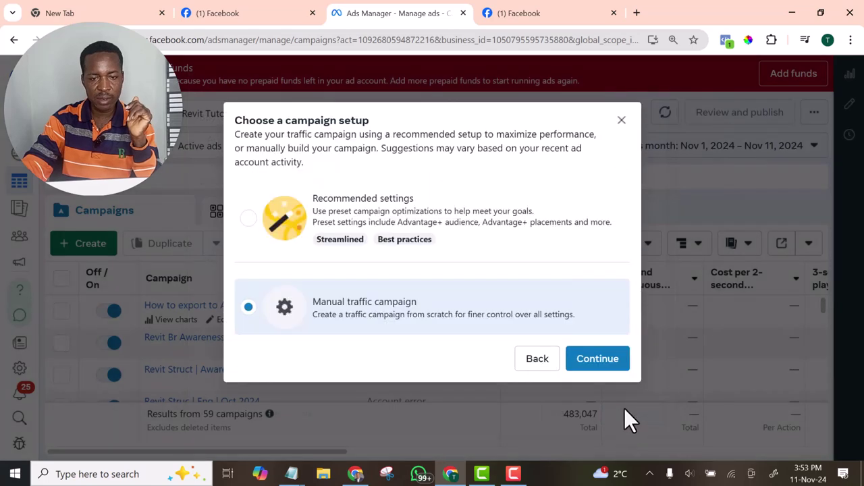
left_click(593, 362)
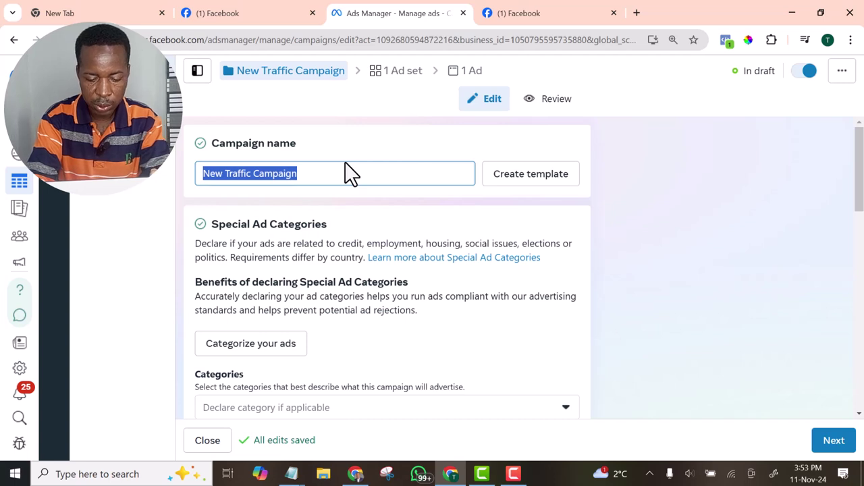
- Name the campaign 'How to Load Revit Family', copy the name, and open its ad set
type("How to Loa")
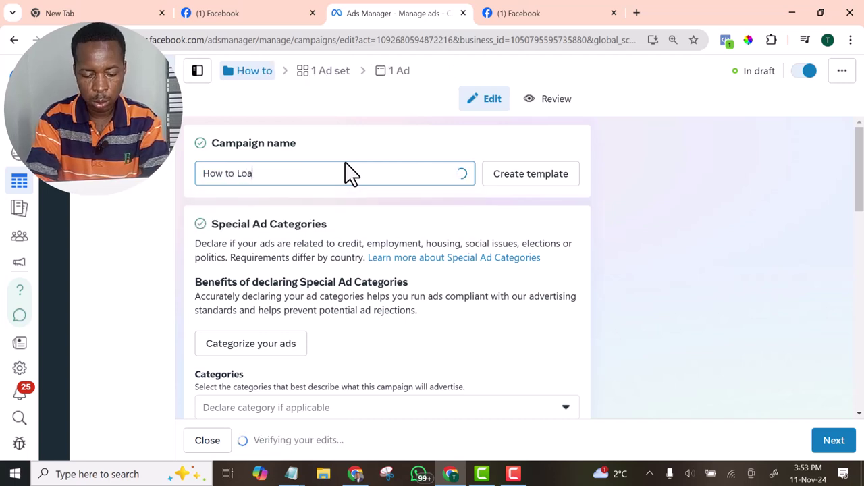
type("d Revit Family")
left_click_drag(345, 173, 200, 173)
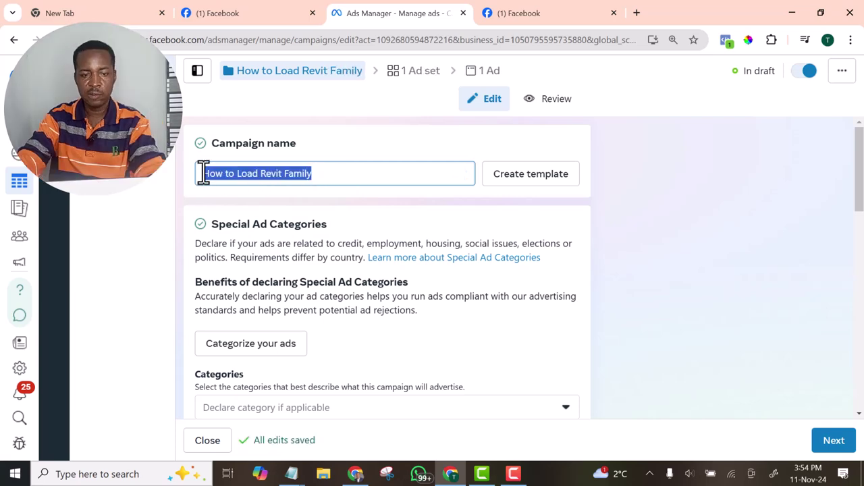
right_click(214, 177)
left_click(357, 239)
scroll(472, 193, "down", 8)
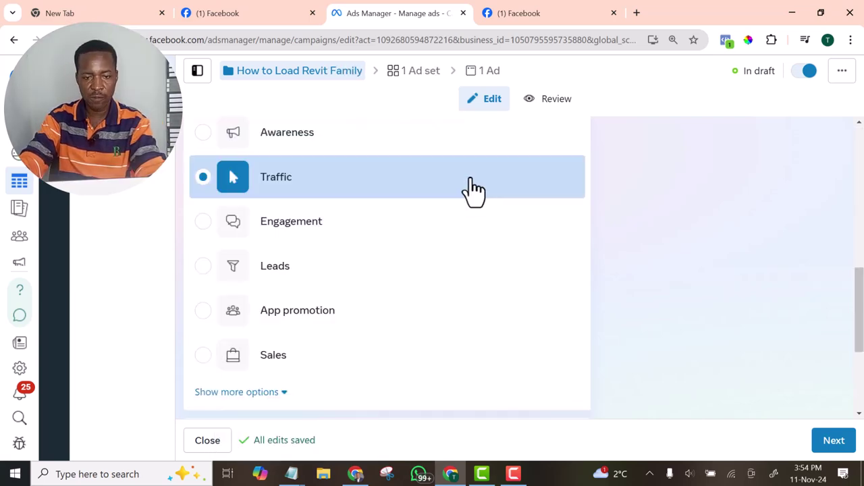
scroll(413, 232, "up", 4)
scroll(474, 293, "down", 7)
scroll(439, 169, "up", 2)
left_click(419, 72)
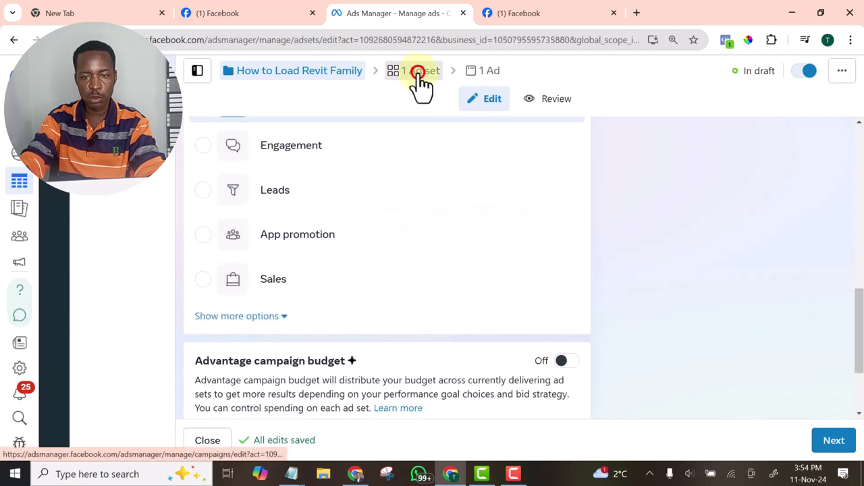
- Set the ad set's conversion location to Website
left_click(204, 281)
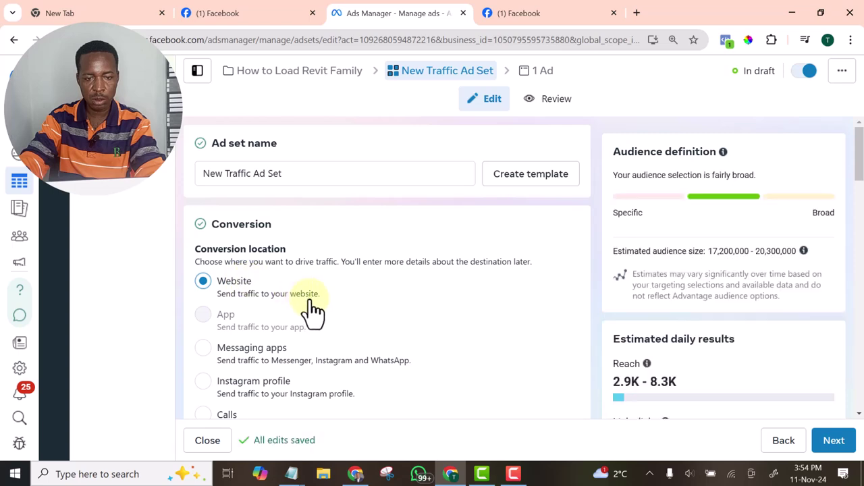
scroll(339, 305, "down", 5)
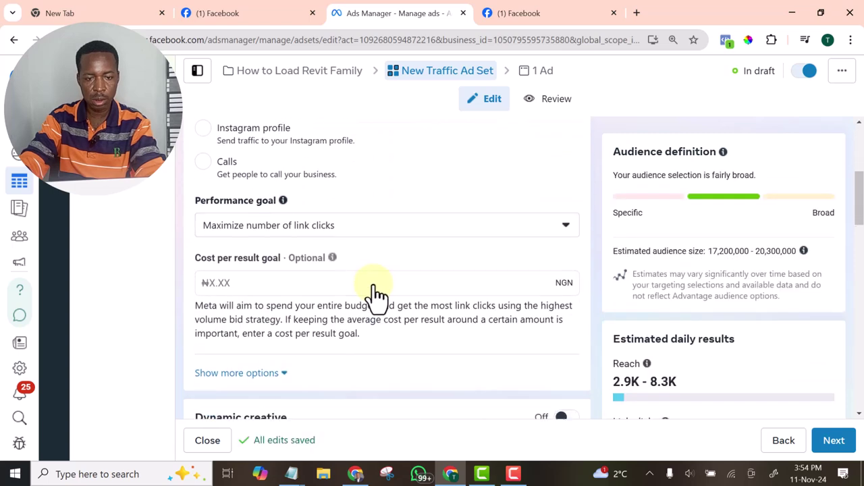
scroll(326, 294, "down", 5)
- Set the daily budget to 3000 NGN and review the Nigeria audience and placements
left_click(356, 250)
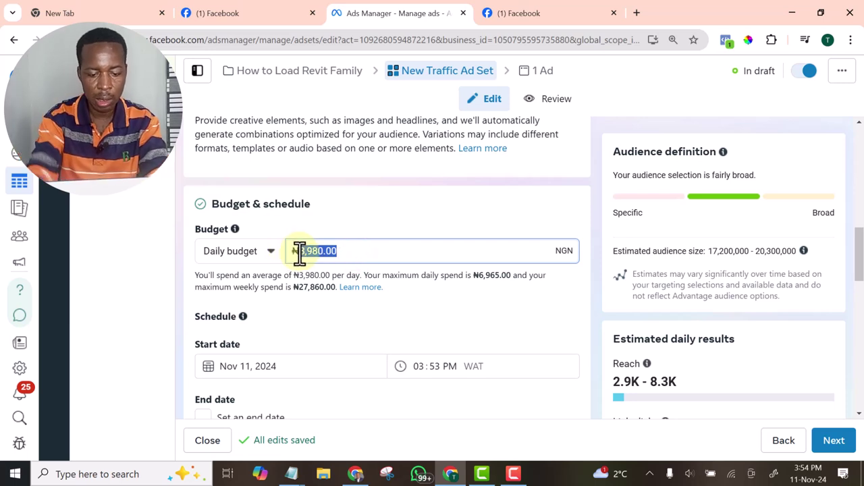
type("3000")
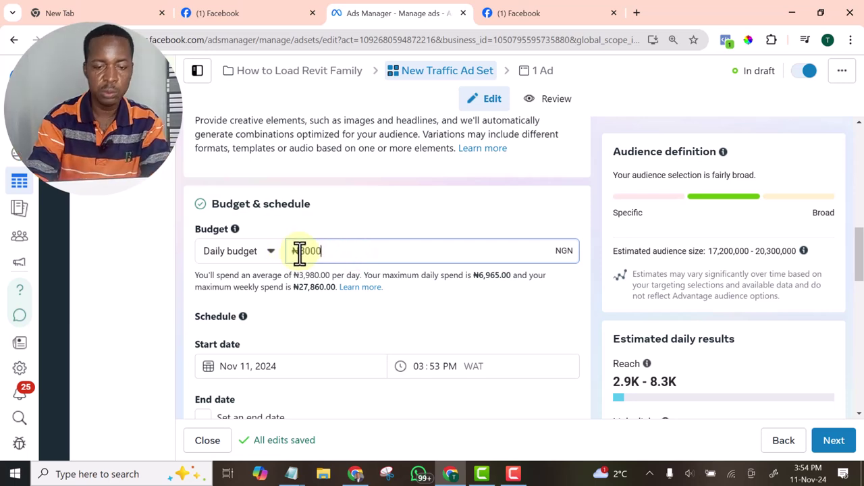
scroll(356, 324, "down", 4)
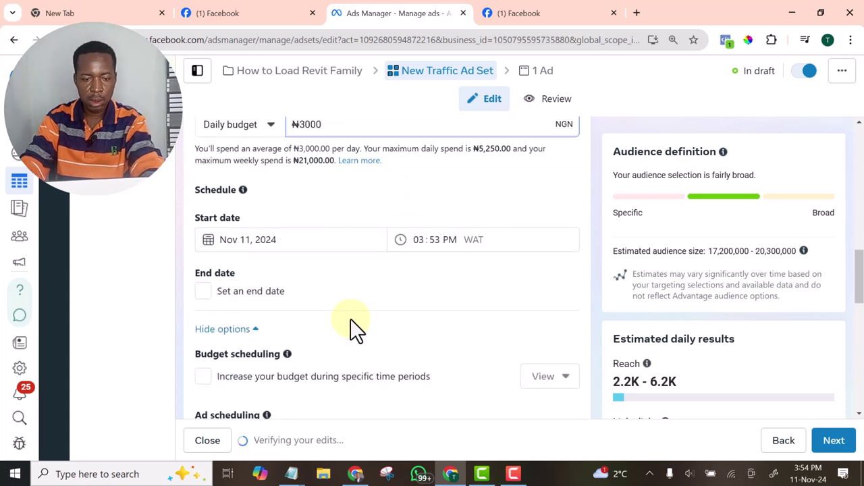
scroll(266, 300, "down", 1)
scroll(243, 286, "down", 4)
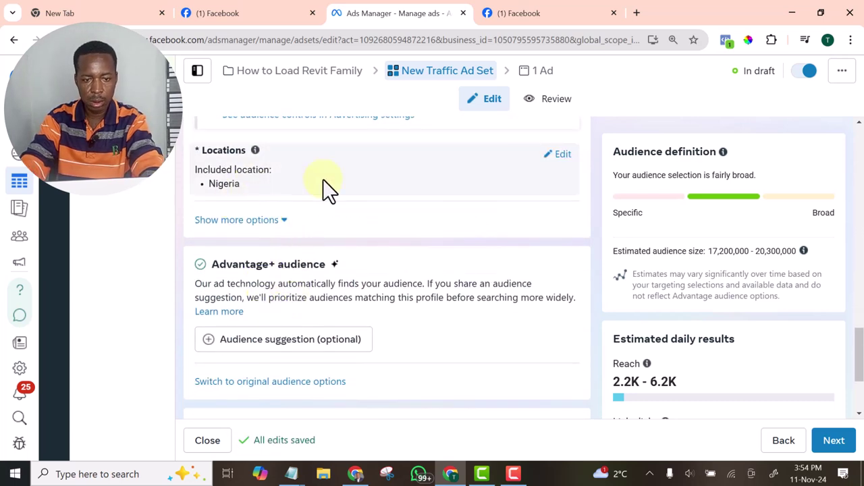
scroll(323, 203, "down", 3)
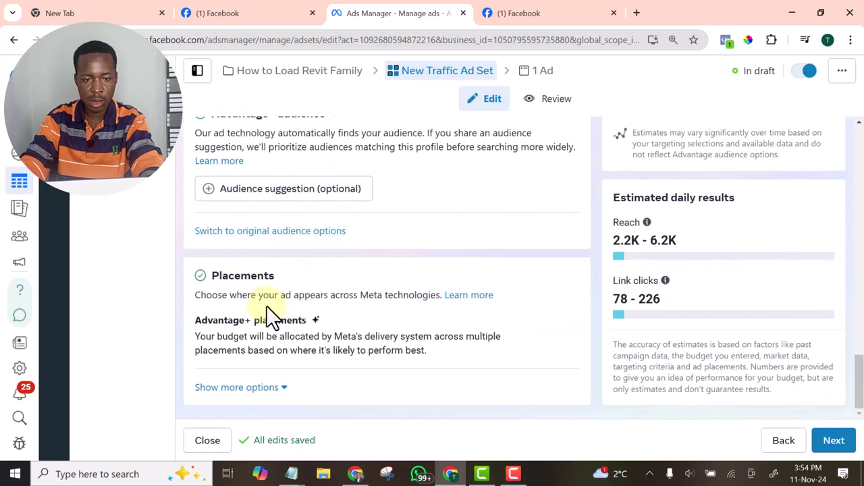
scroll(507, 195, "up", 10)
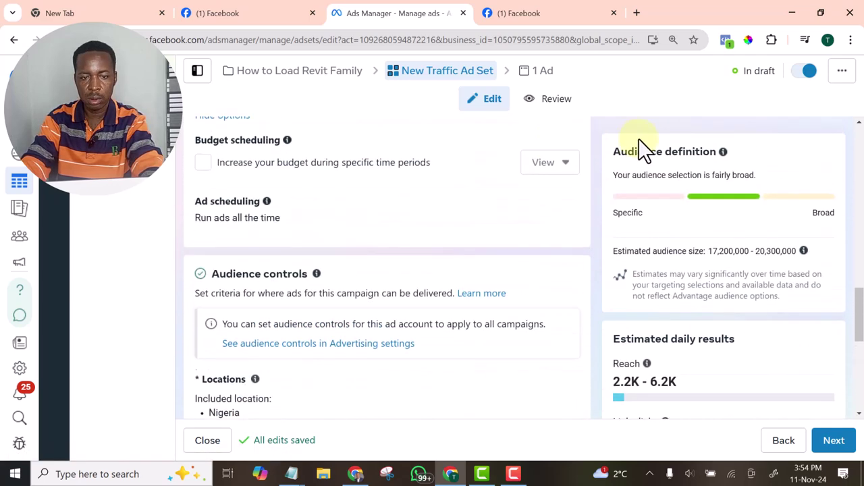
scroll(279, 344, "down", 5)
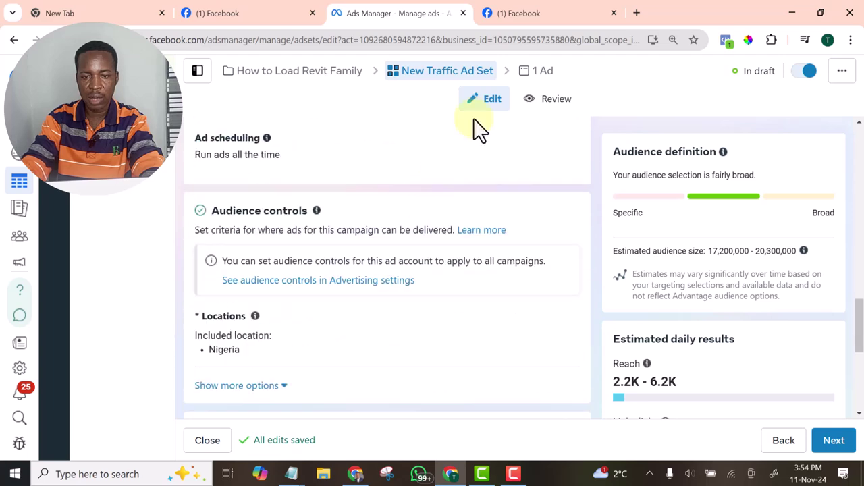
- Rename the ad to 'How to Load Revit Family Video'
left_click(534, 73)
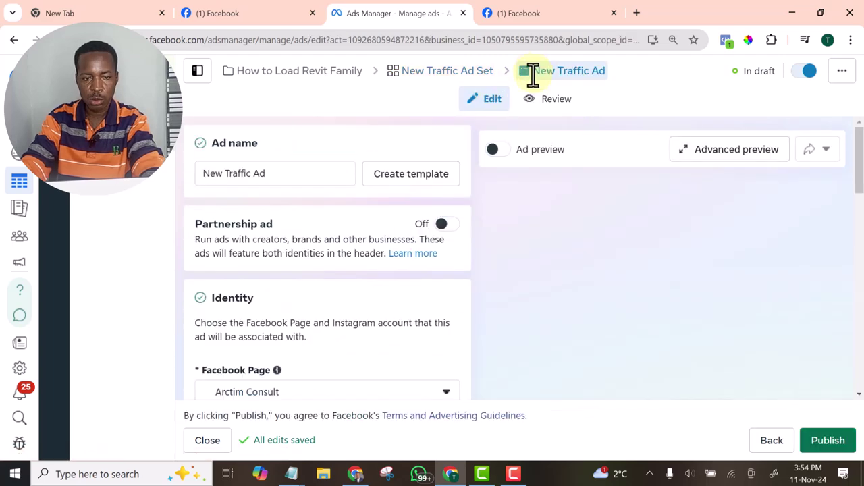
left_click_drag(280, 174, 194, 168)
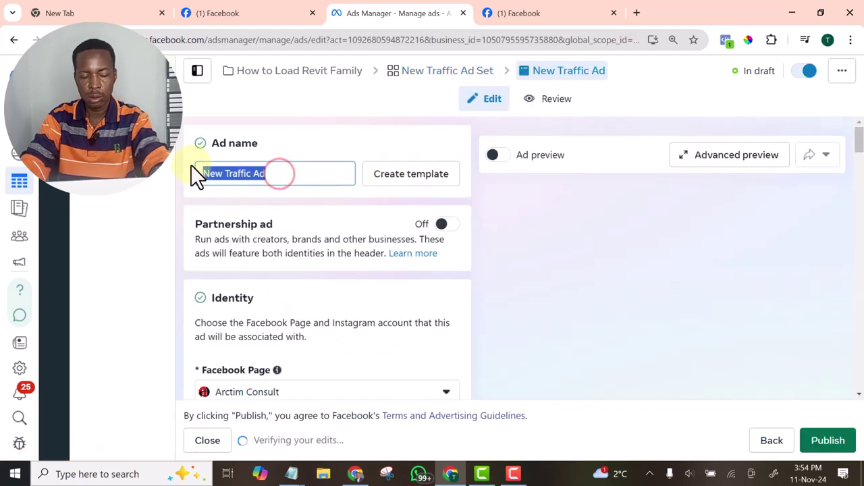
key("ctrl+v")
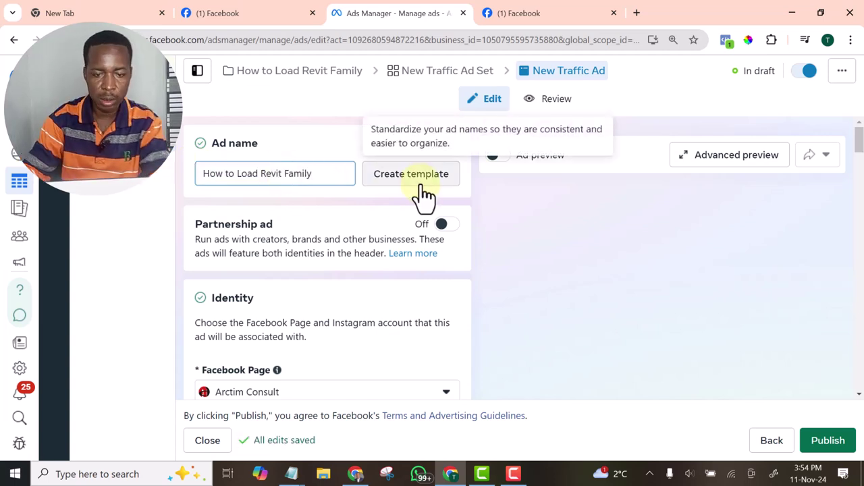
type("Vide0")
key("BackSpace")
type("o")
- Turn off multi-advertiser ads and scroll down to the Primary text field
scroll(412, 256, "down", 6)
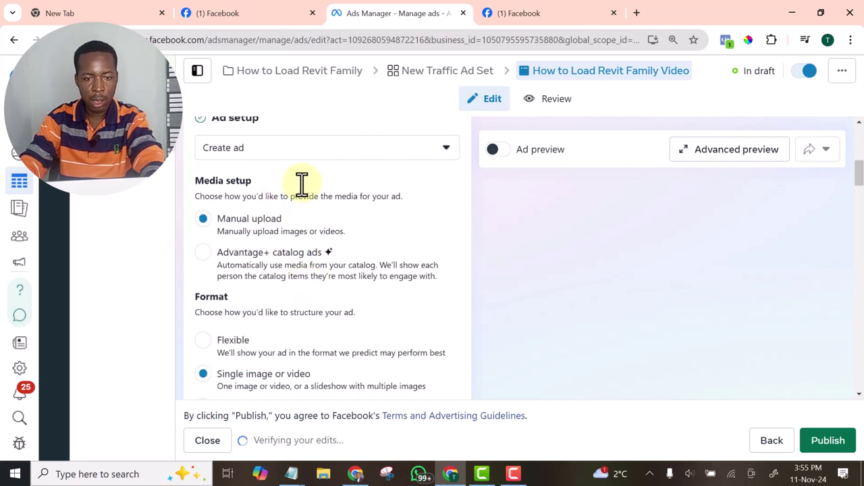
scroll(290, 243, "down", 3)
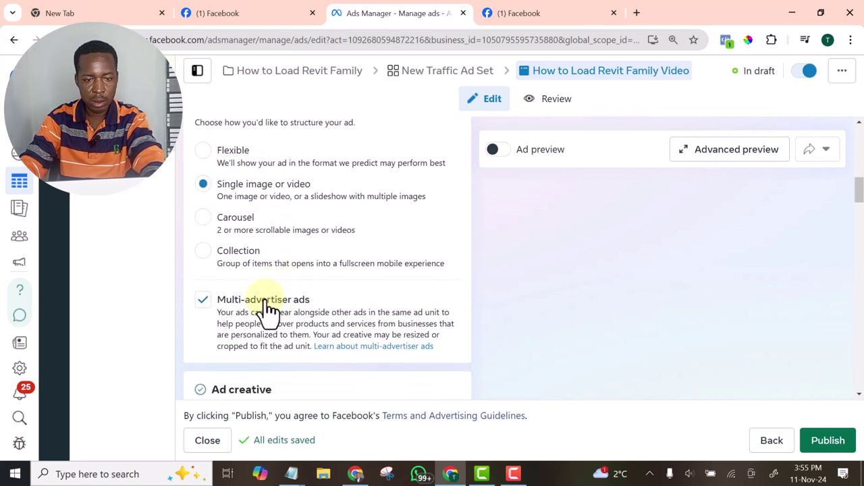
scroll(243, 323, "up", 1)
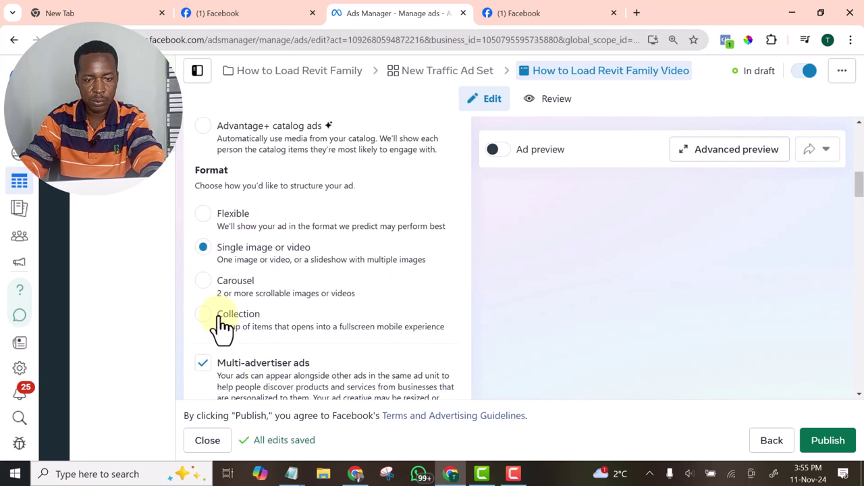
left_click(201, 365)
scroll(256, 320, "down", 5)
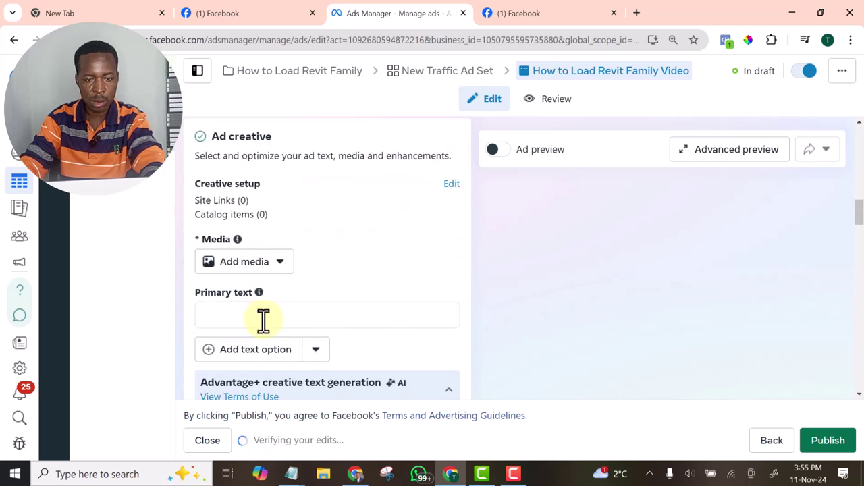
scroll(259, 315, "down", 2)
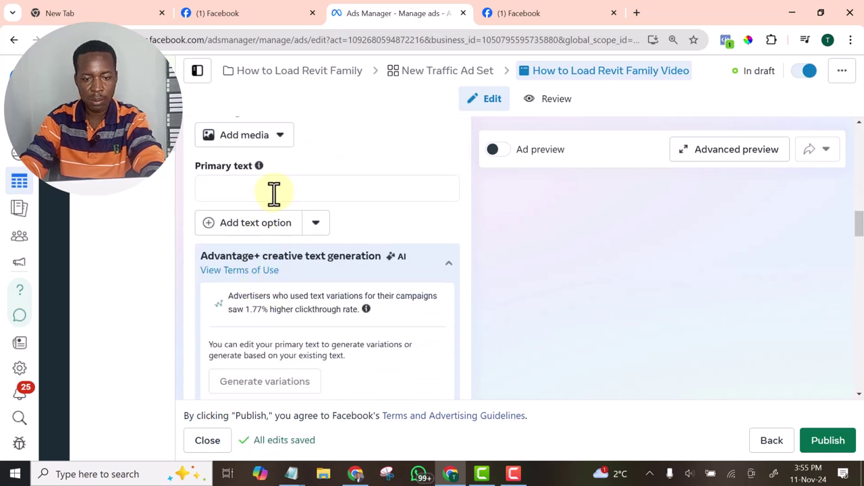
- Copy the second Revit ad-copy block with its masterclass link from Notepad, then minimize Notepad
left_click(291, 474)
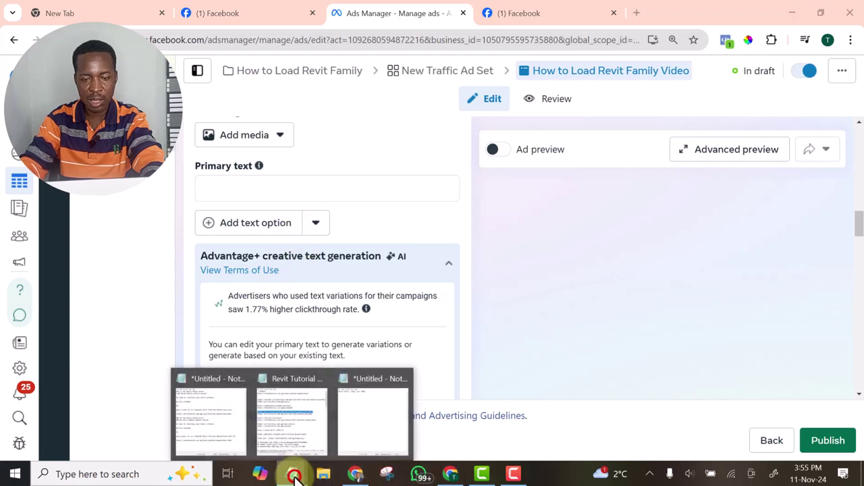
left_click(213, 433)
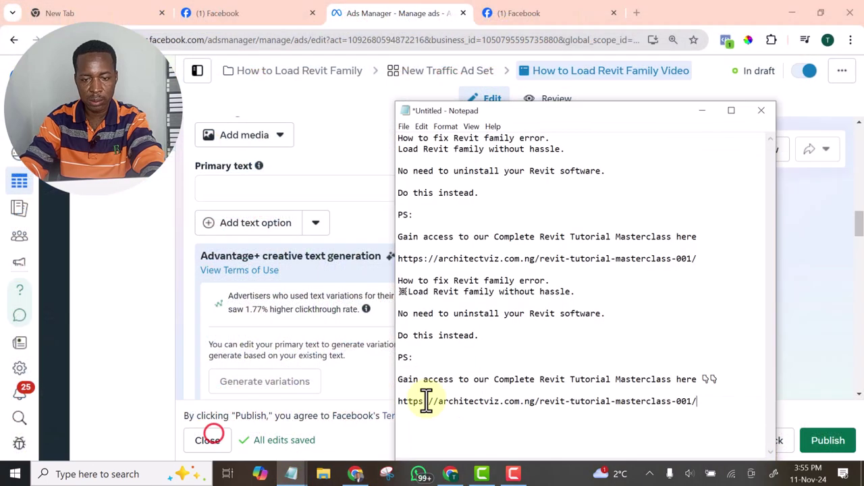
left_click_drag(708, 405, 399, 282)
right_click(430, 287)
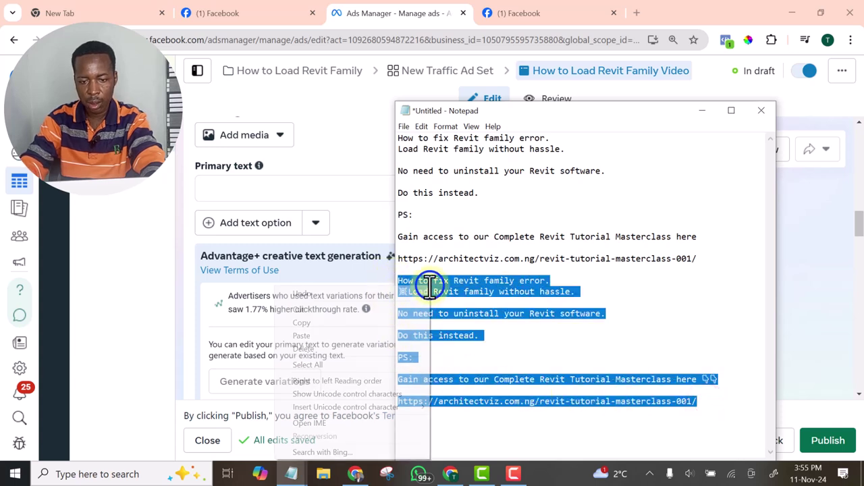
left_click(326, 323)
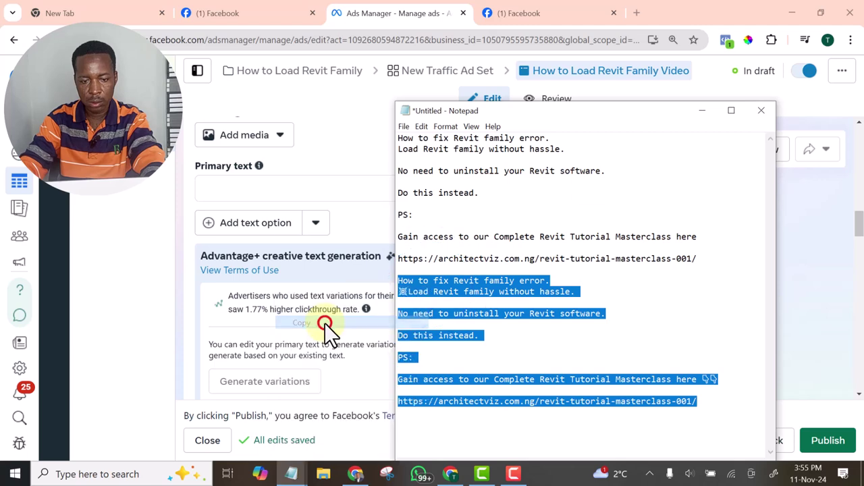
left_click(702, 112)
- Paste the copied Revit ad copy into the Primary text field
left_click(255, 189)
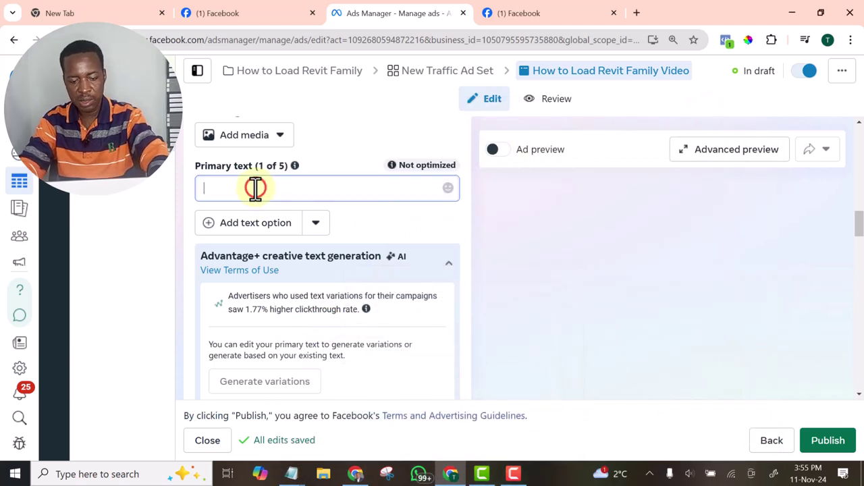
key("ctrl+v")
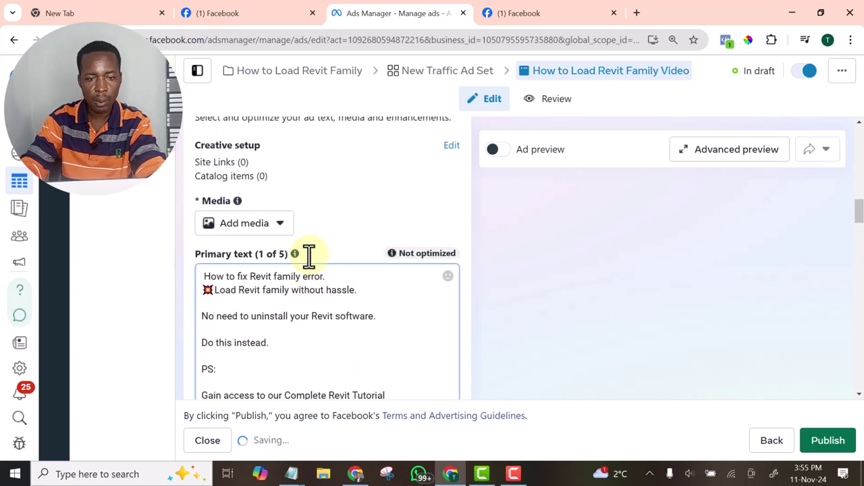
scroll(324, 276, "down", 4)
scroll(326, 287, "down", 2)
scroll(279, 227, "up", 3)
left_click_drag(238, 297, 190, 287)
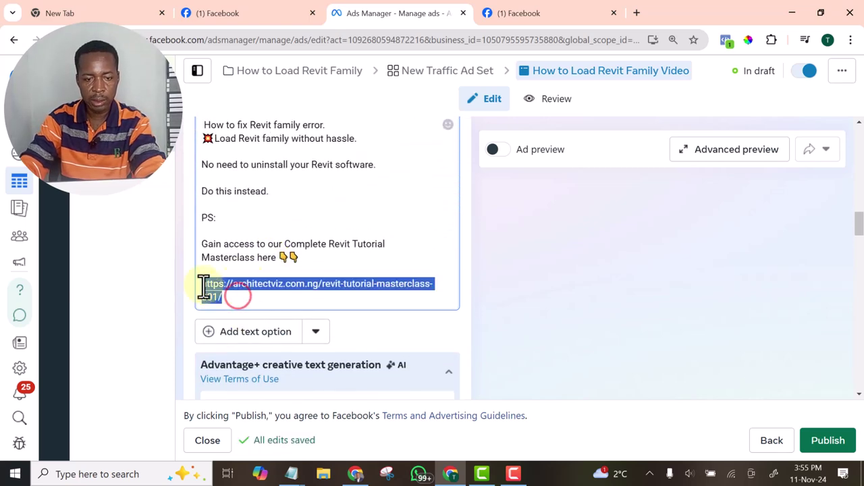
right_click(234, 292)
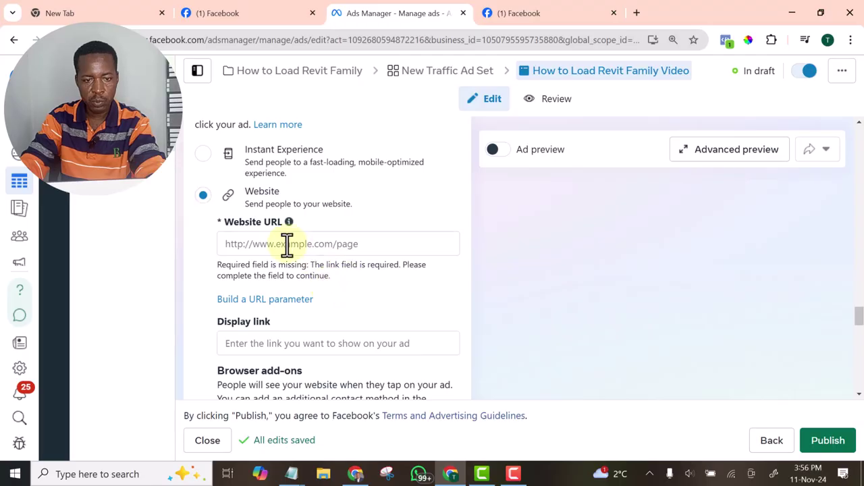
left_click(286, 244)
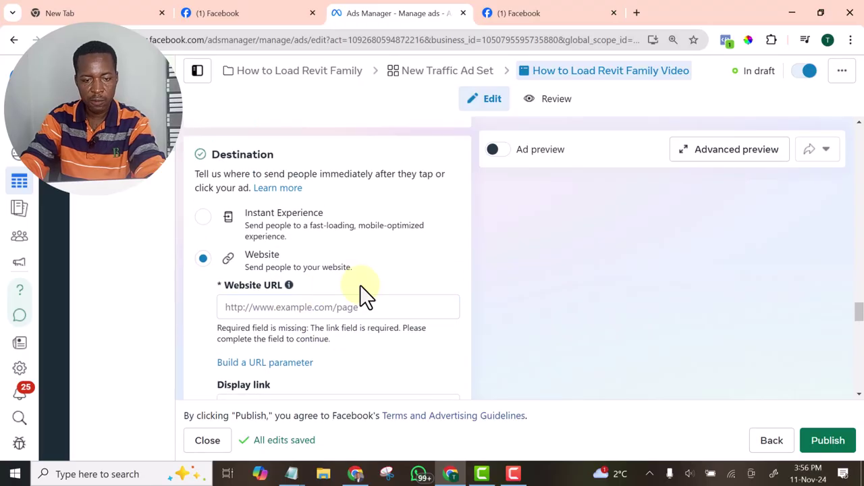
left_click(366, 248)
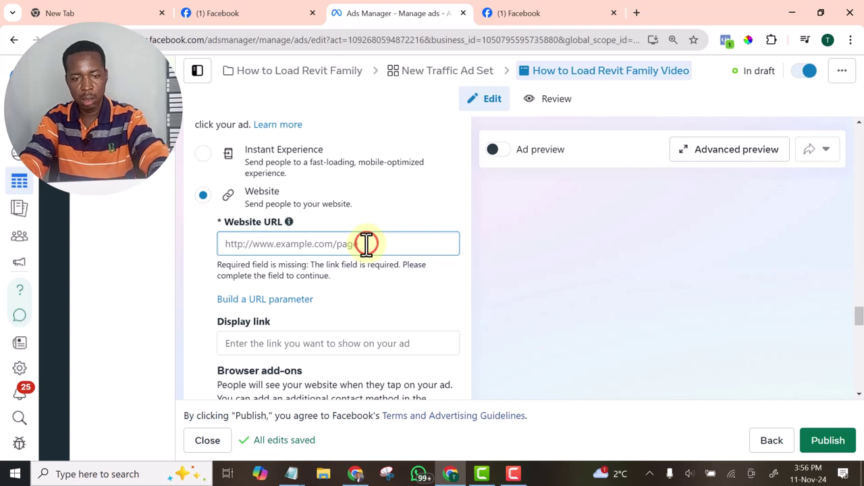
key("ctrl+v")
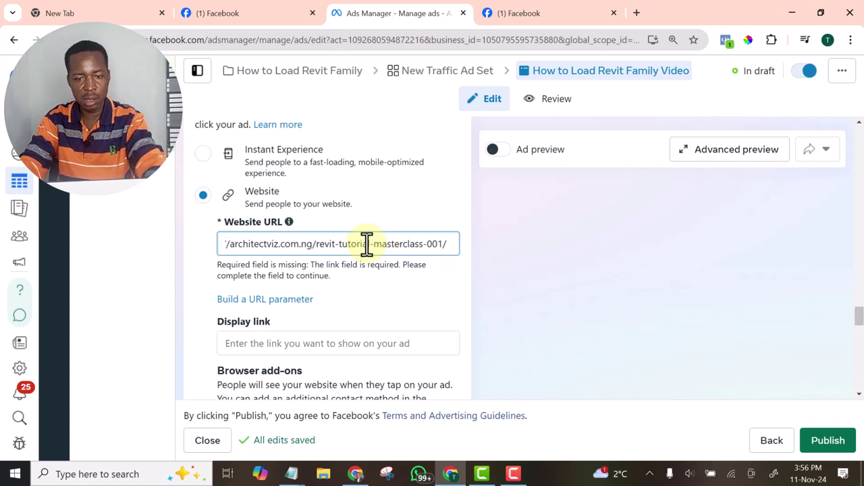
left_click(204, 221)
scroll(216, 250, "down", 2)
scroll(217, 254, "up", 7)
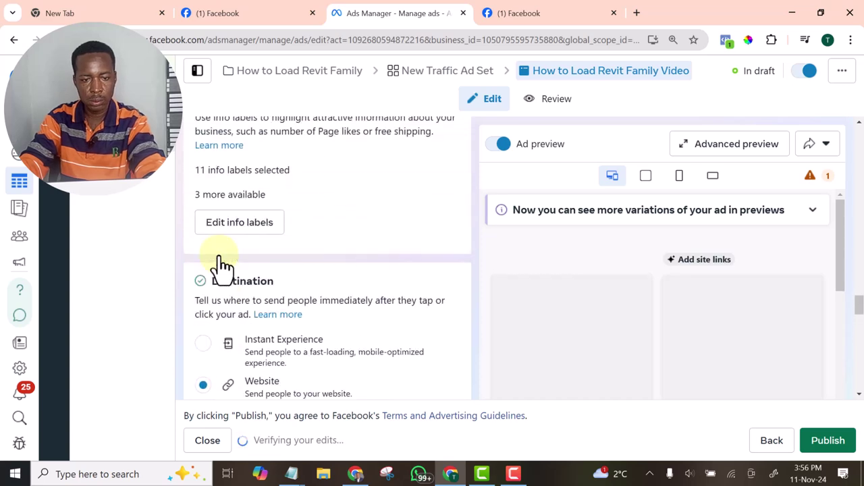
scroll(219, 256, "up", 4)
scroll(227, 274, "down", 3)
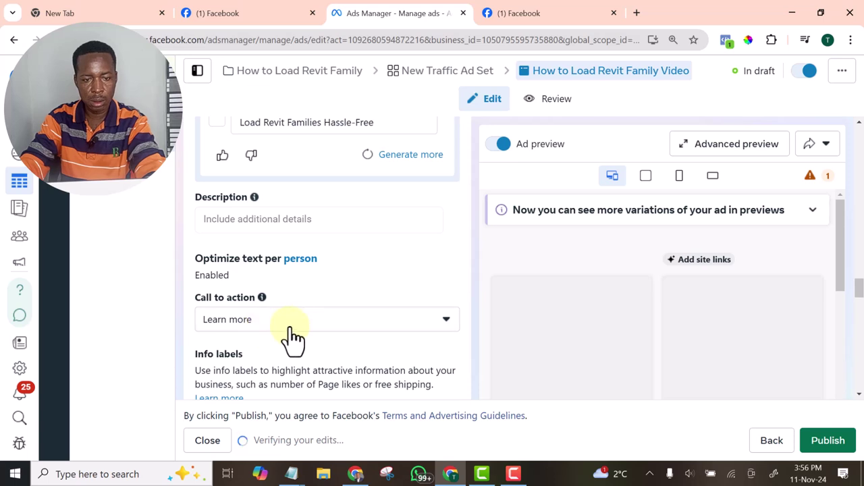
scroll(310, 326, "down", 1)
scroll(345, 275, "down", 4)
scroll(349, 270, "up", 4)
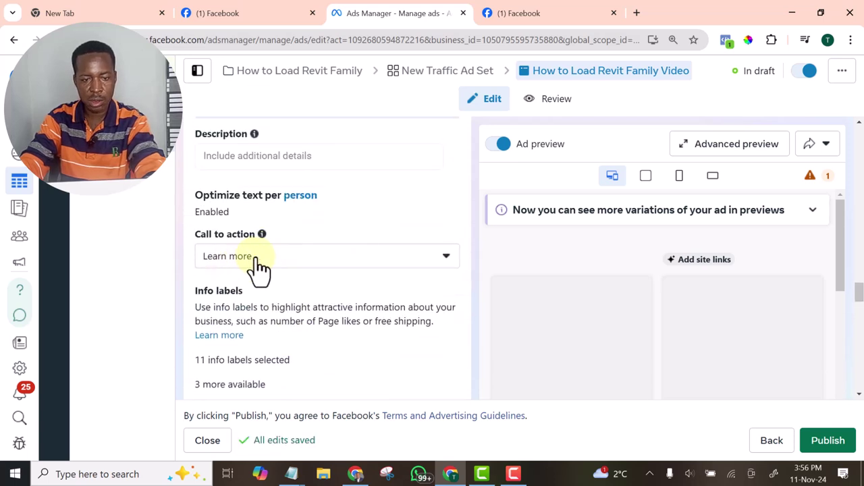
scroll(262, 270, "down", 5)
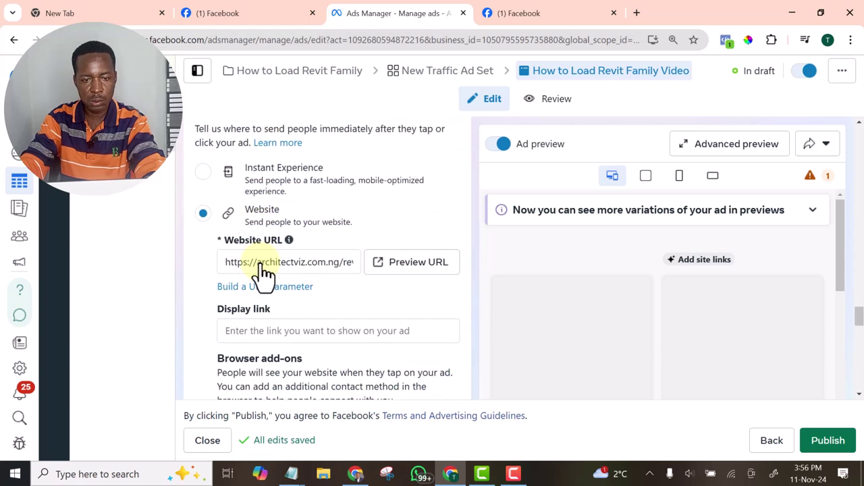
scroll(264, 273, "down", 3)
scroll(260, 271, "up", 2)
scroll(260, 270, "down", 5)
scroll(254, 315, "up", 10)
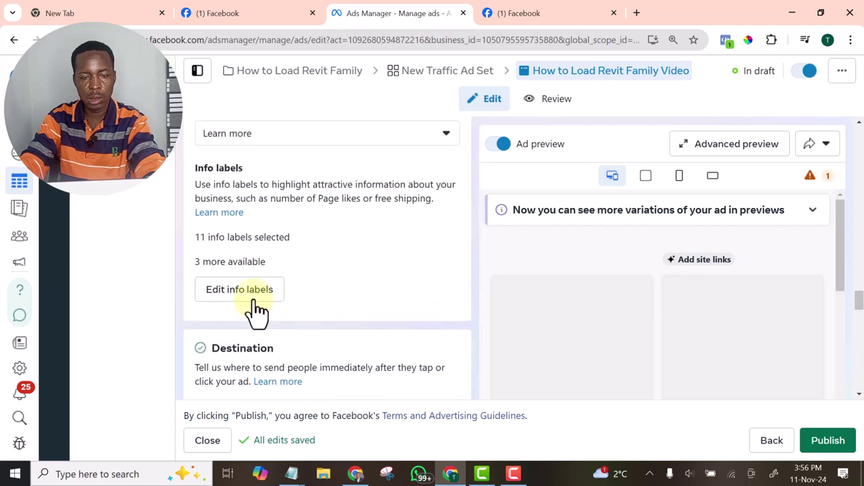
scroll(255, 301, "up", 10)
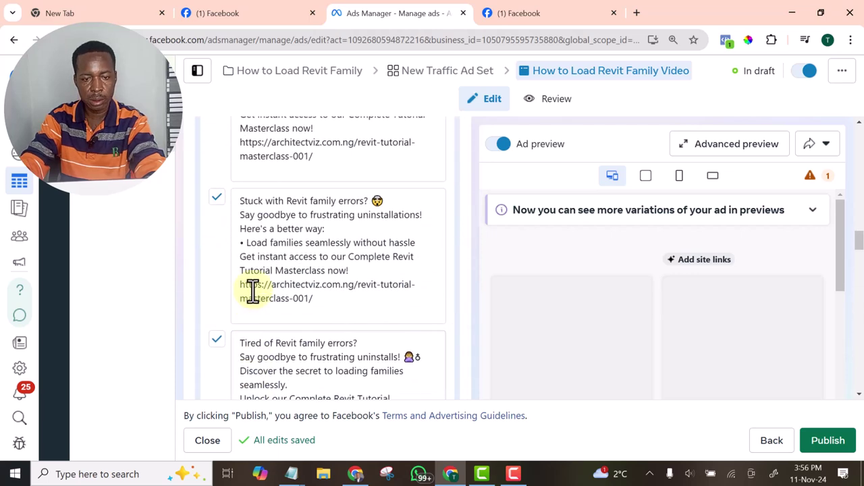
- Add a video to the ad and proceed past the site links and catalog items review
scroll(252, 291, "up", 10)
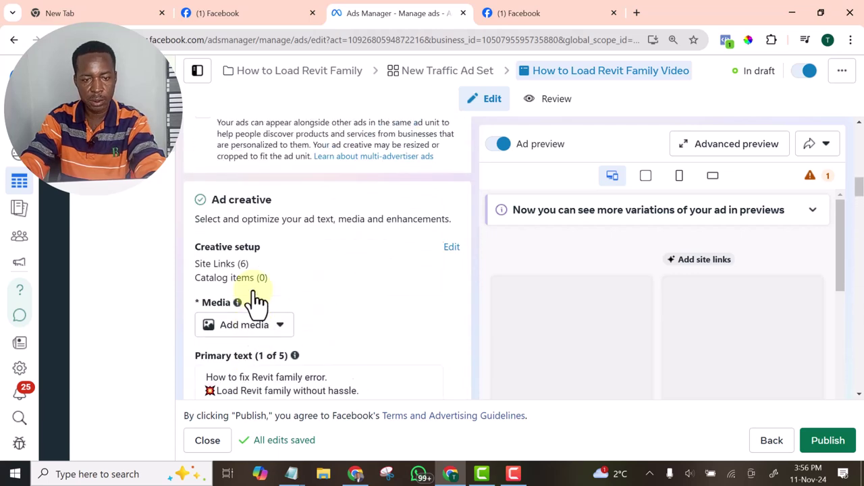
left_click(274, 262)
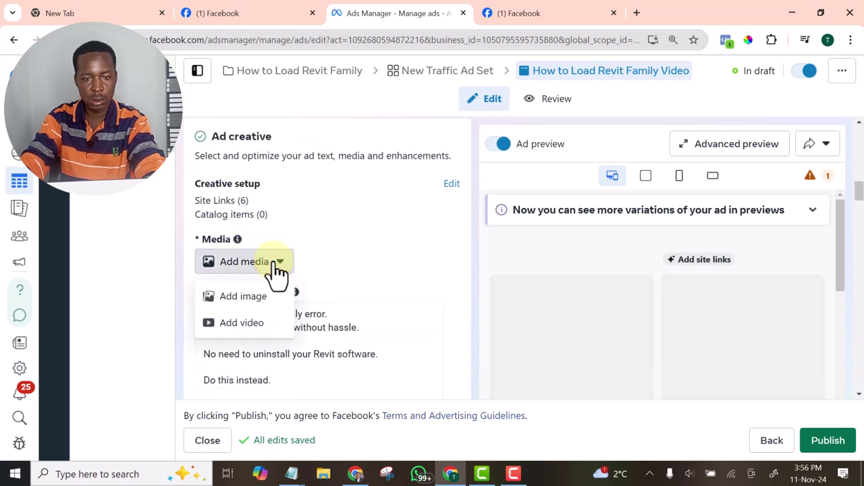
left_click(242, 325)
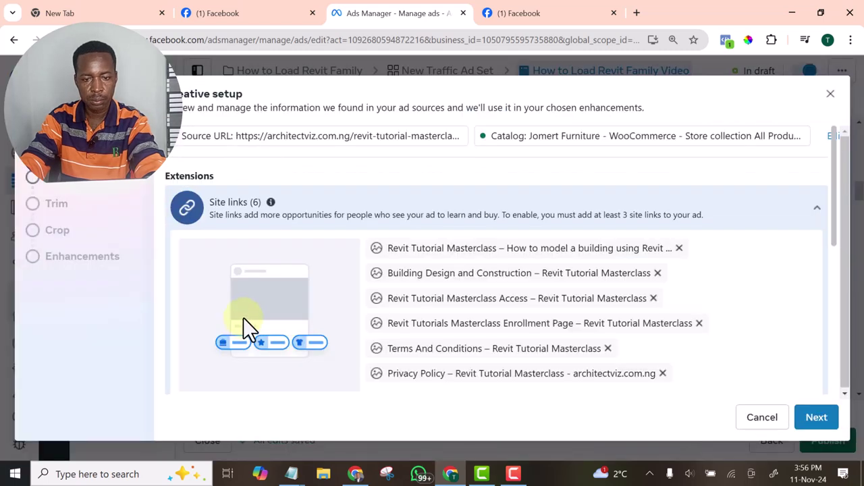
scroll(274, 294, "down", 6)
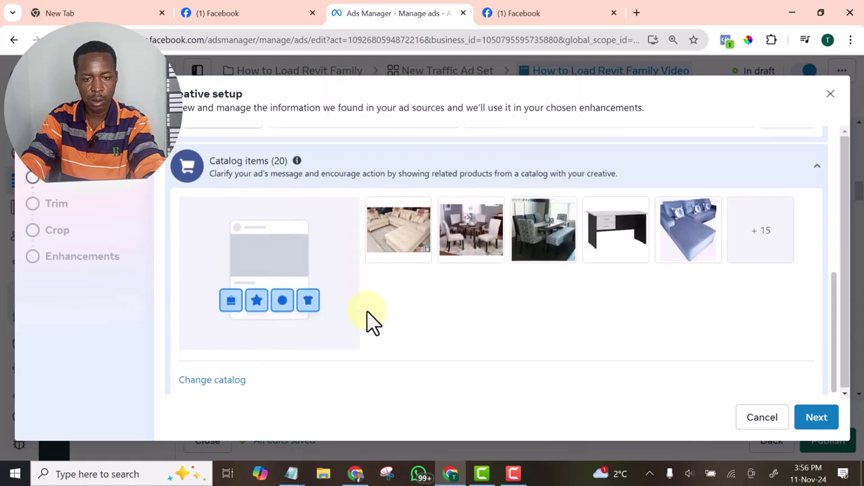
scroll(373, 317, "up", 6)
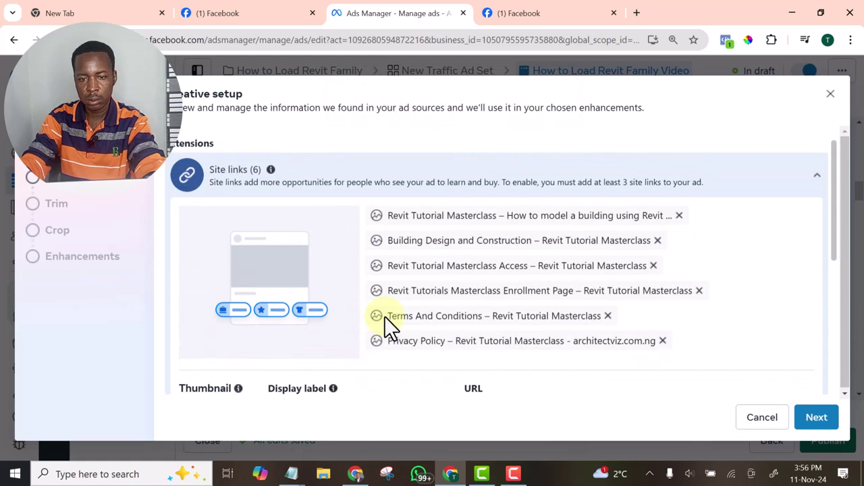
scroll(481, 314, "down", 5)
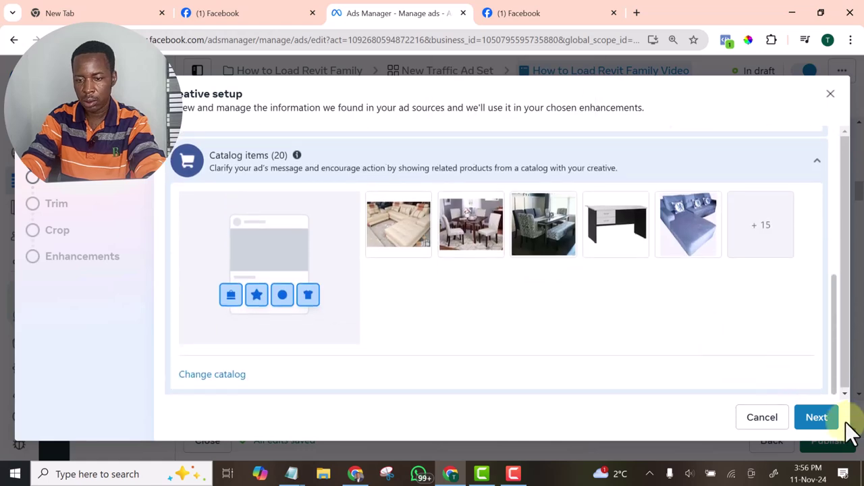
left_click(816, 419)
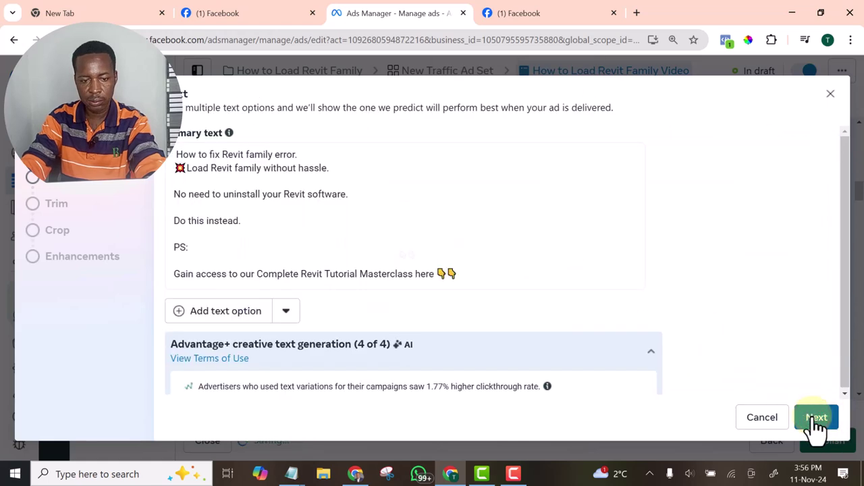
- Replace the 'Chat with us' headline with 'Learn More'
scroll(432, 317, "down", 2)
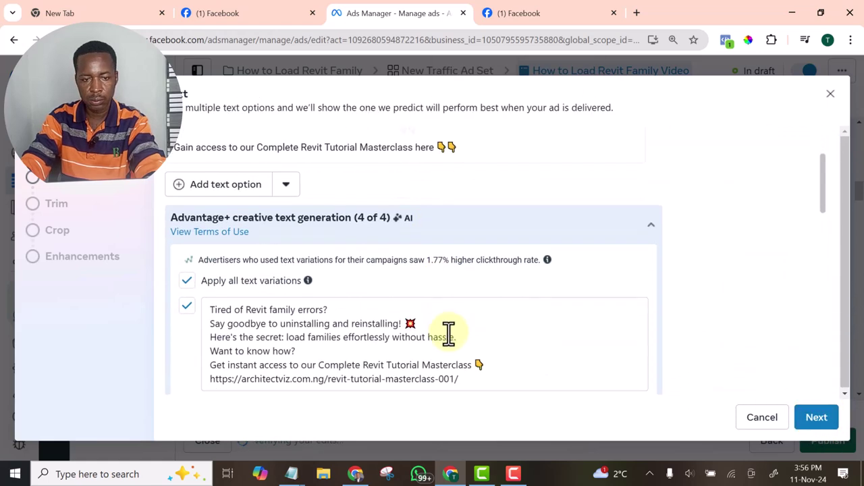
scroll(448, 336, "up", 2)
scroll(347, 314, "down", 10)
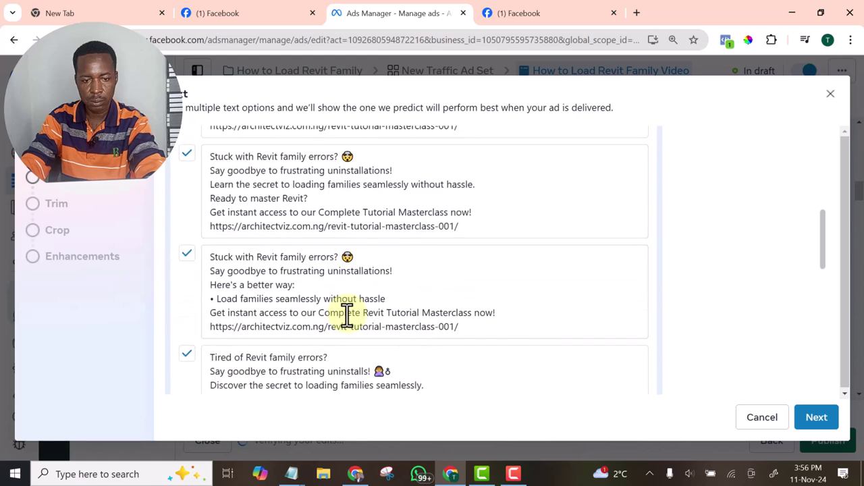
scroll(347, 314, "up", 2)
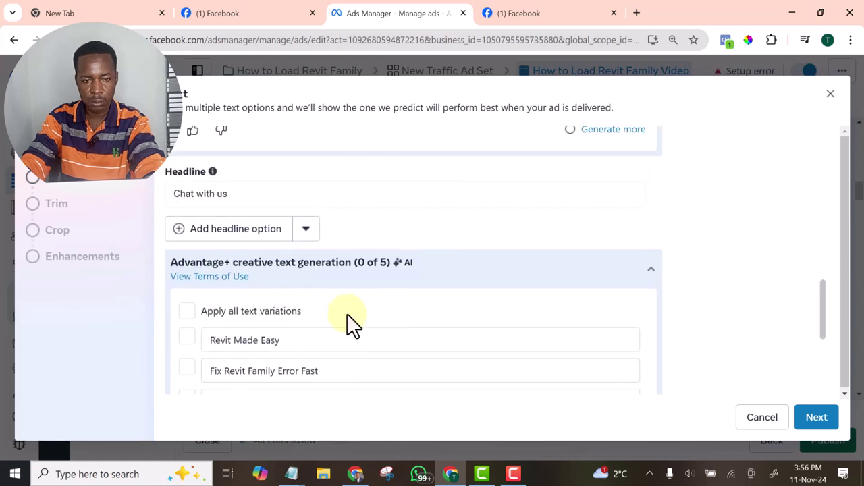
left_click(227, 259)
left_click_drag(226, 256, 141, 255)
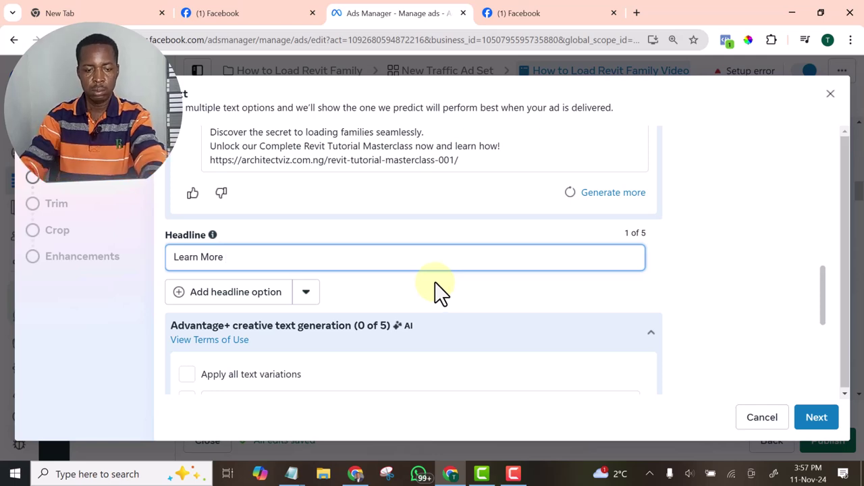
scroll(442, 299, "down", 4)
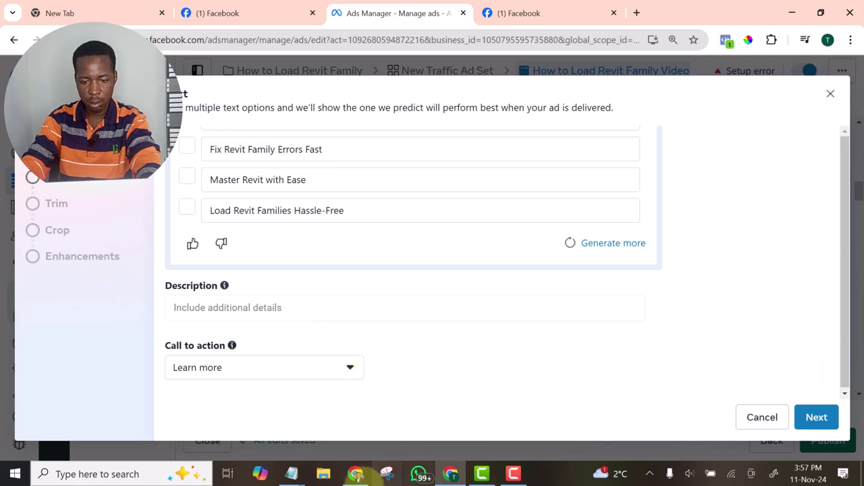
- Copy the two hook lines starting 'How to fix Revit family error' from Notepad
left_click(296, 474)
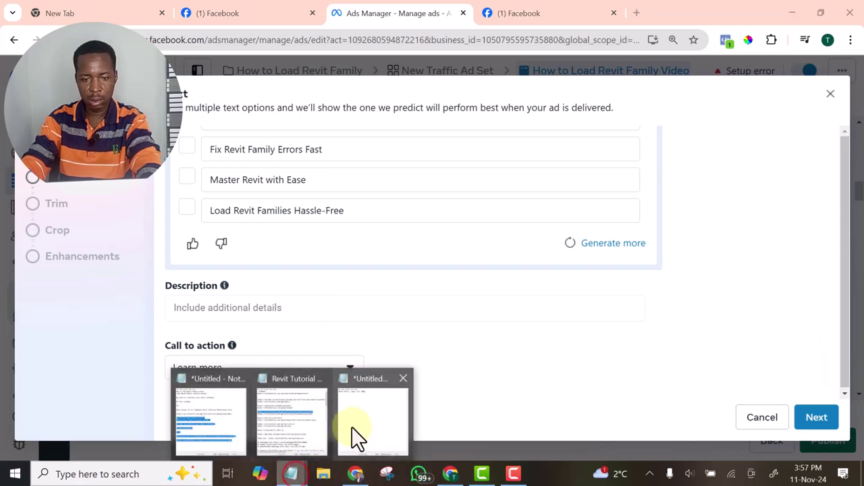
left_click(205, 431)
left_click(534, 322)
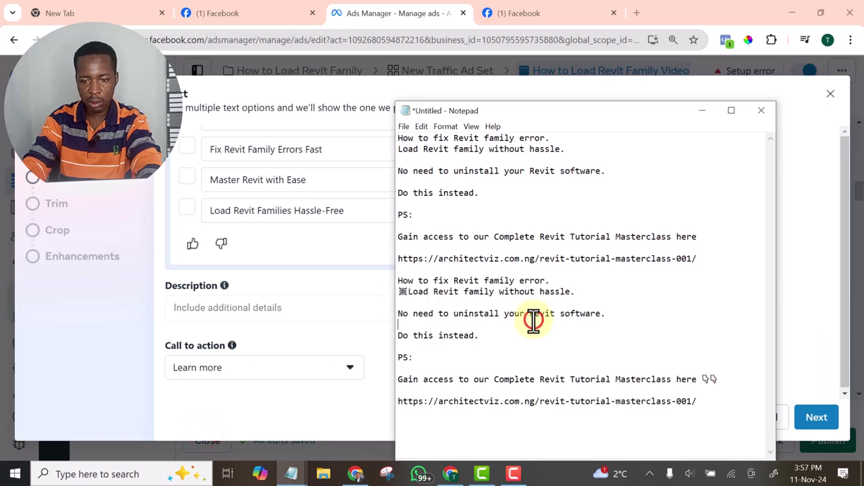
left_click(625, 260)
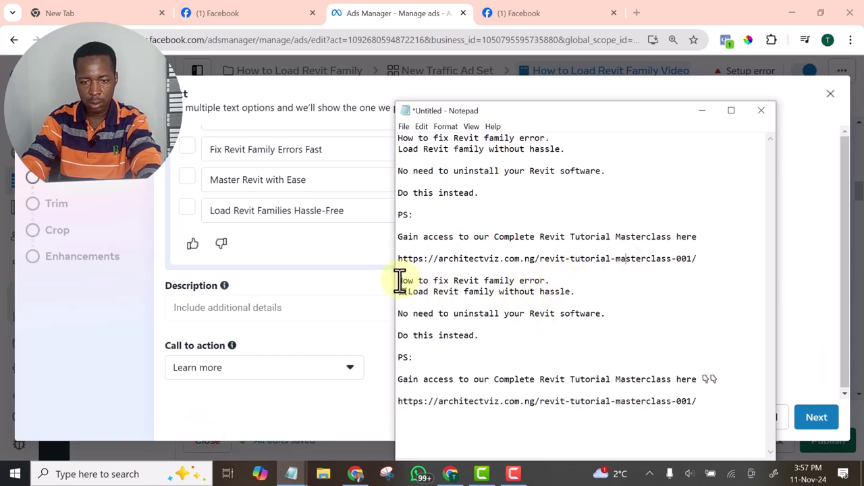
left_click_drag(399, 278, 573, 287)
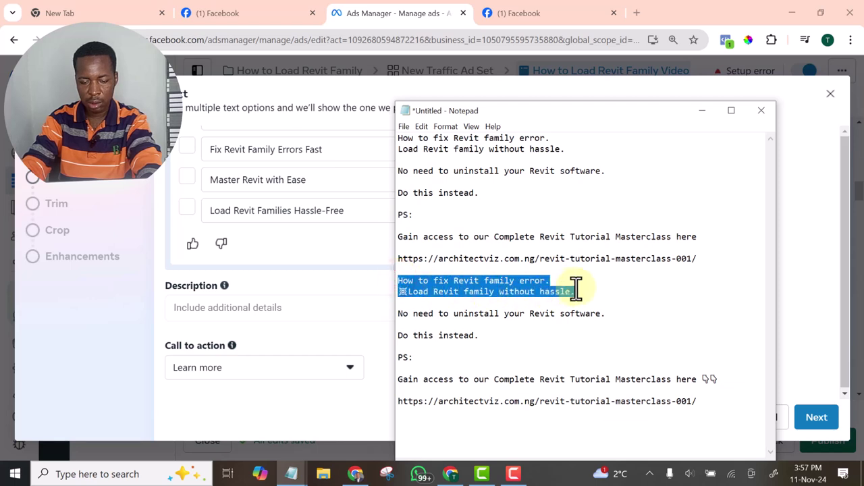
right_click(511, 288)
left_click(381, 322)
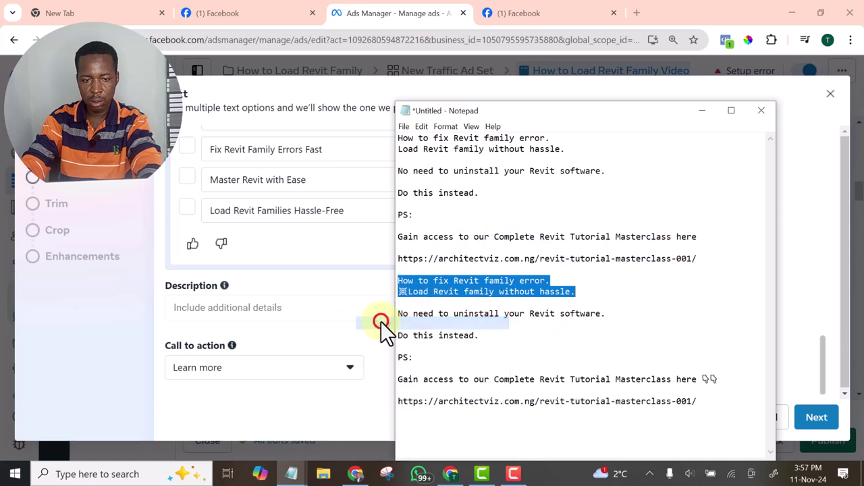
- Paste the lines into the Description and remove the stray symbol before 'Load'
left_click(286, 308)
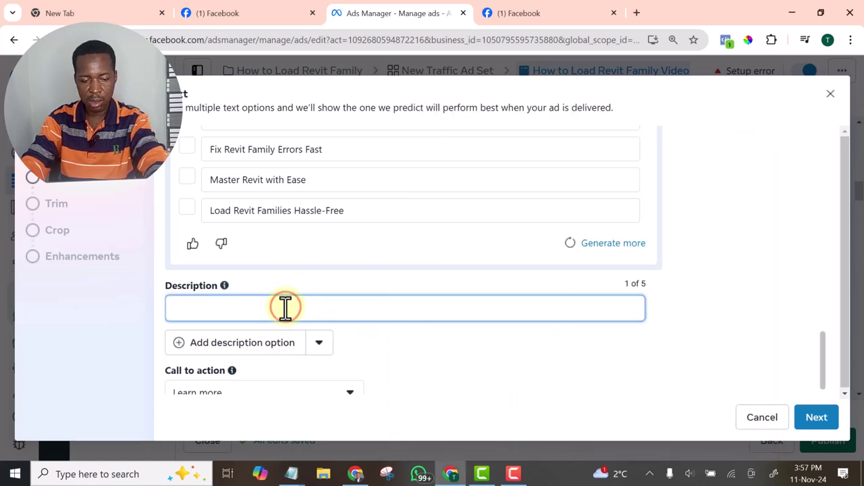
key("ctrl+v")
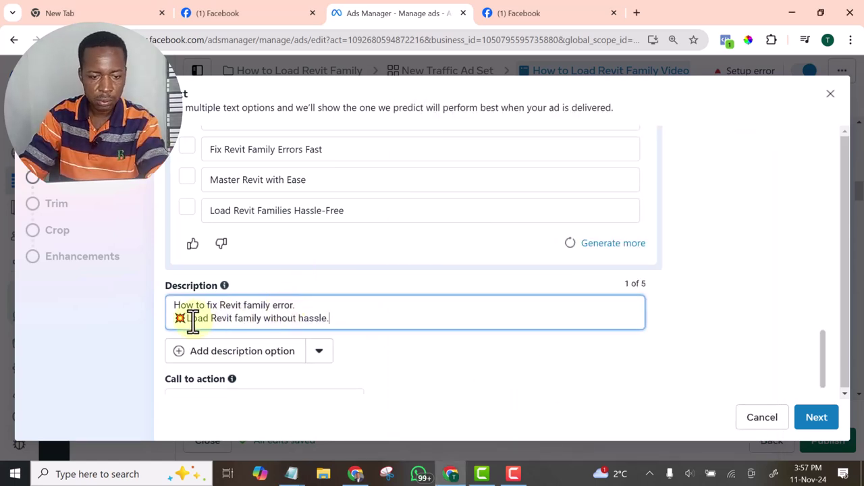
key("BackSpace")
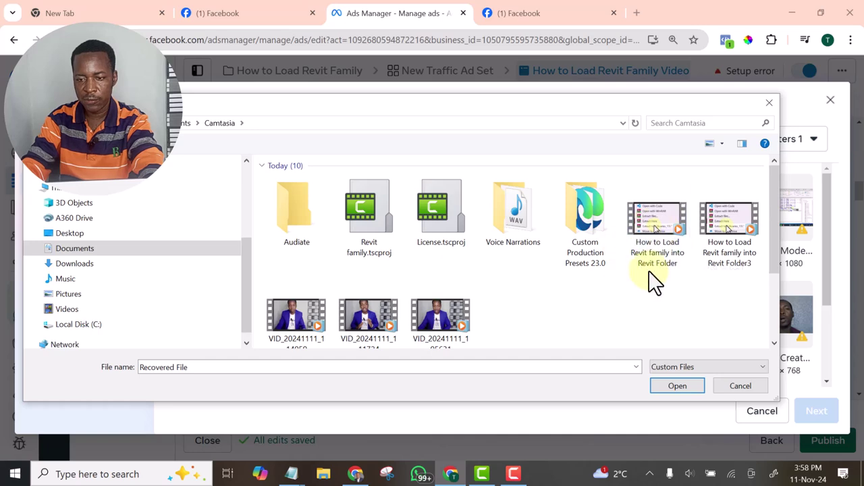
- Choose the 'How to Load Revit family into Revit Folder' video, keeping its full length
left_click(652, 222)
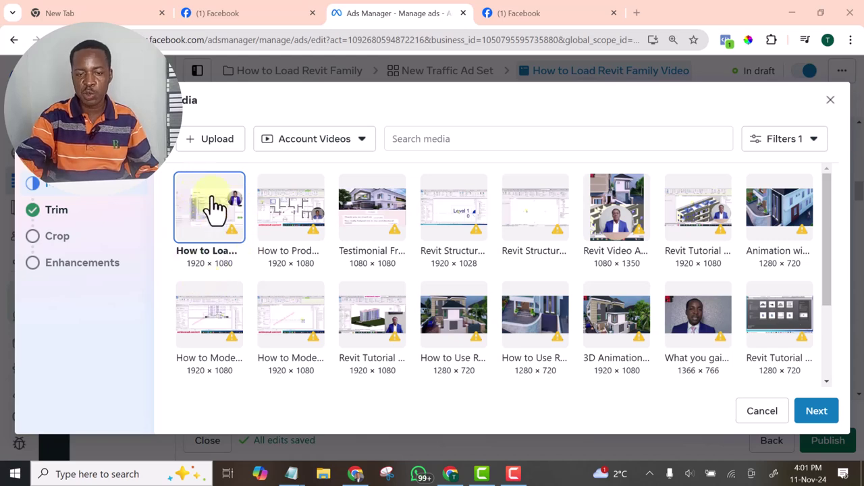
left_click(816, 415)
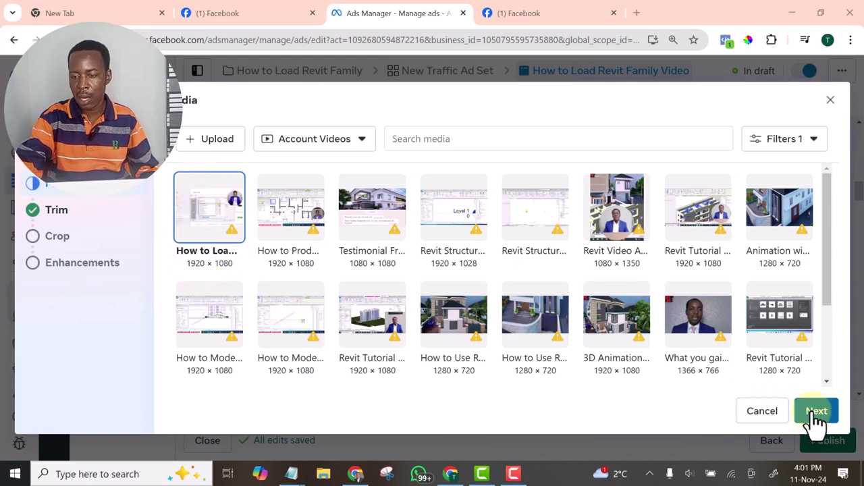
left_click(815, 413)
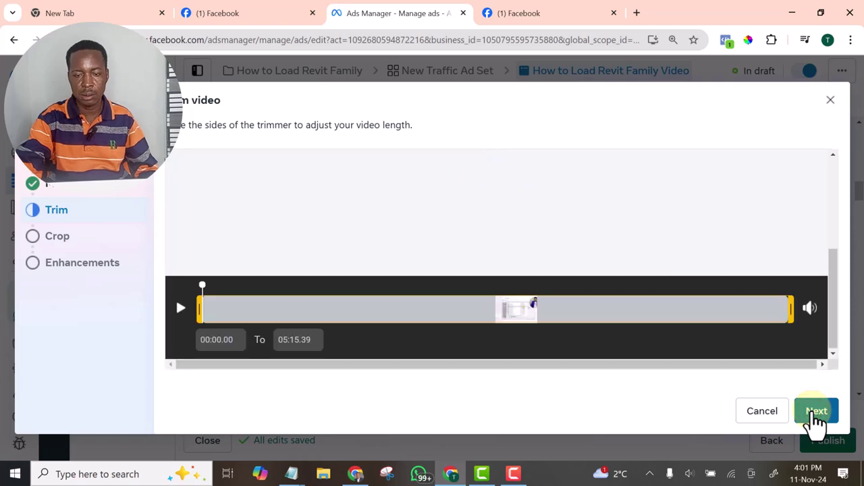
left_click(819, 415)
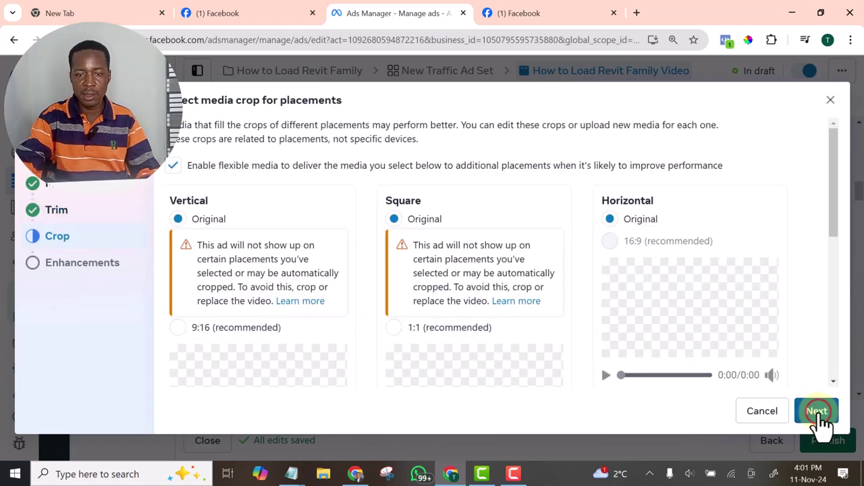
- Accept the default cropping and Advantage+ enhancements, returning to the ad editor
scroll(465, 292, "down", 4)
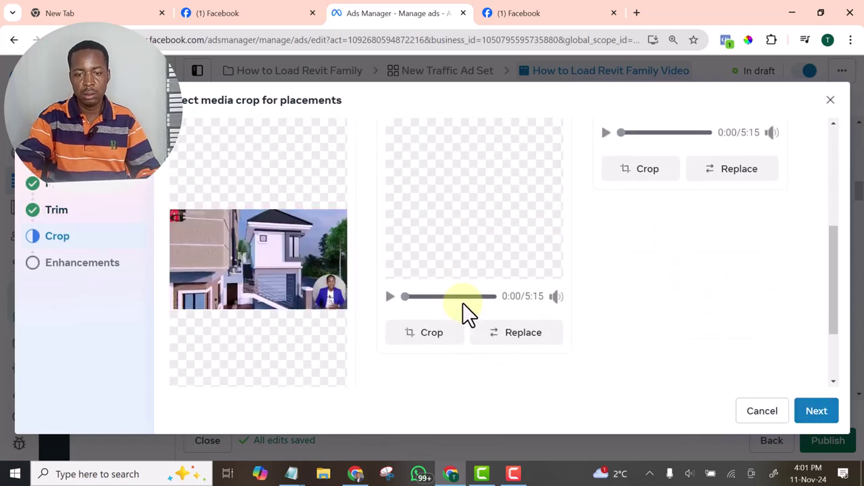
scroll(462, 303, "up", 2)
scroll(463, 302, "down", 3)
scroll(463, 299, "up", 2)
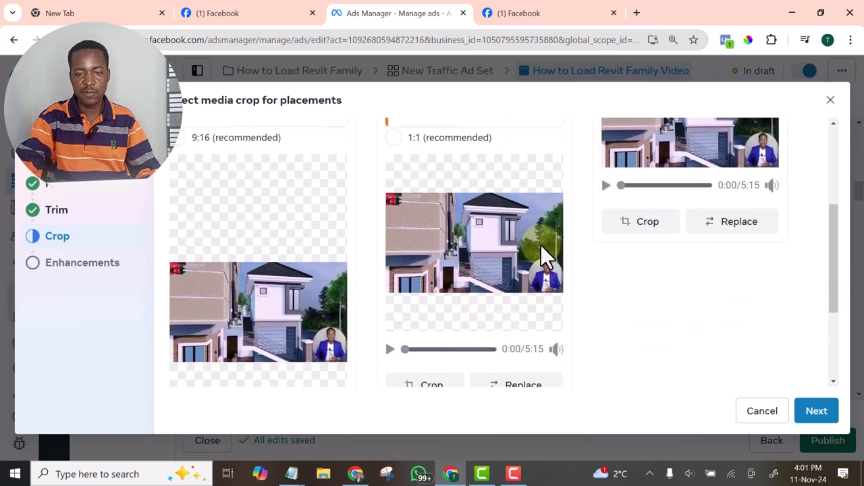
scroll(507, 260, "up", 3)
scroll(555, 290, "down", 5)
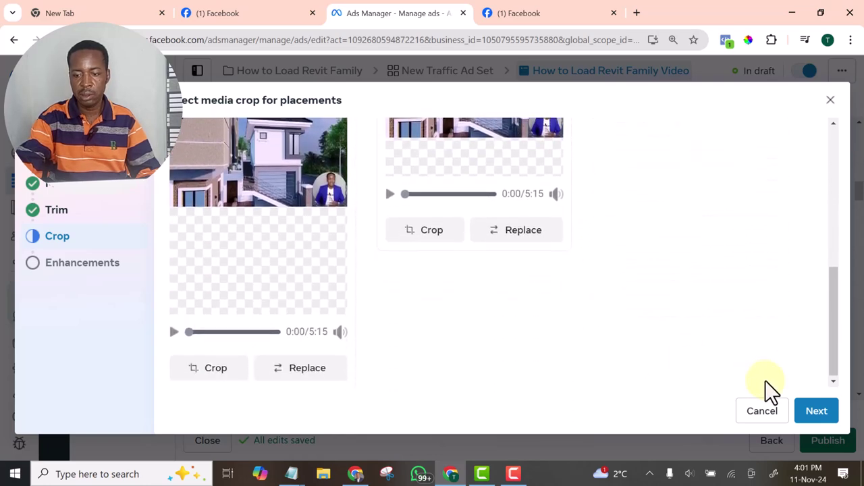
left_click(815, 412)
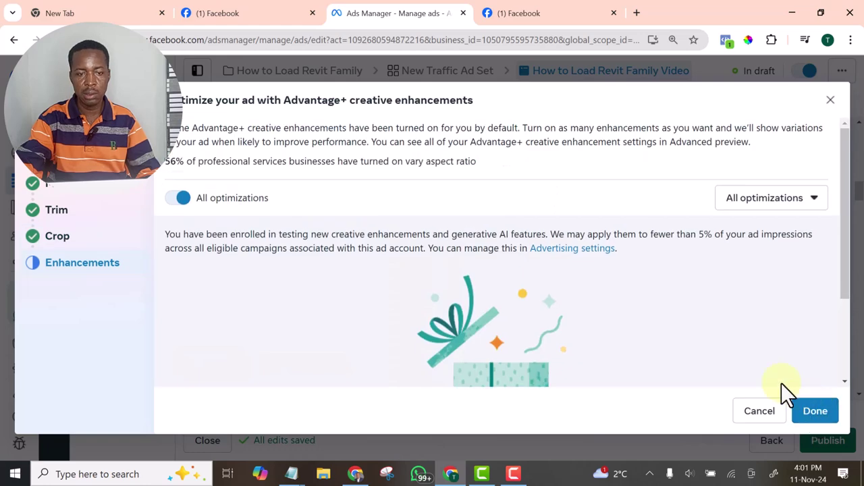
scroll(648, 301, "down", 2)
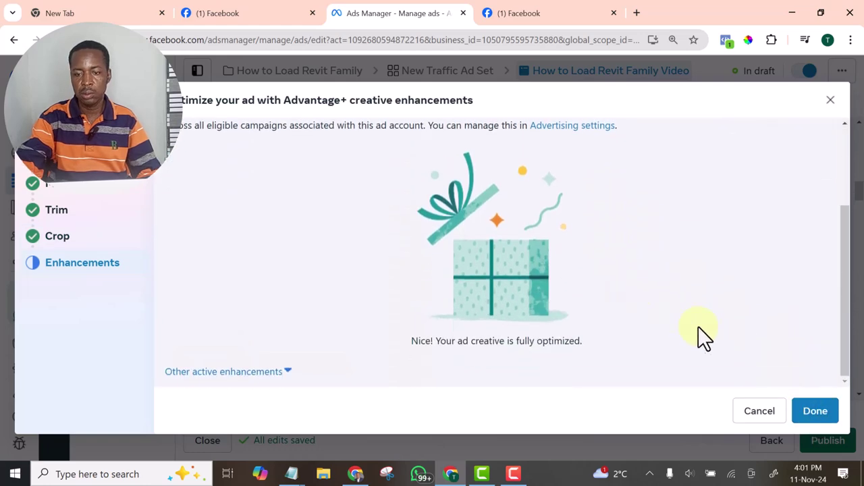
left_click(817, 413)
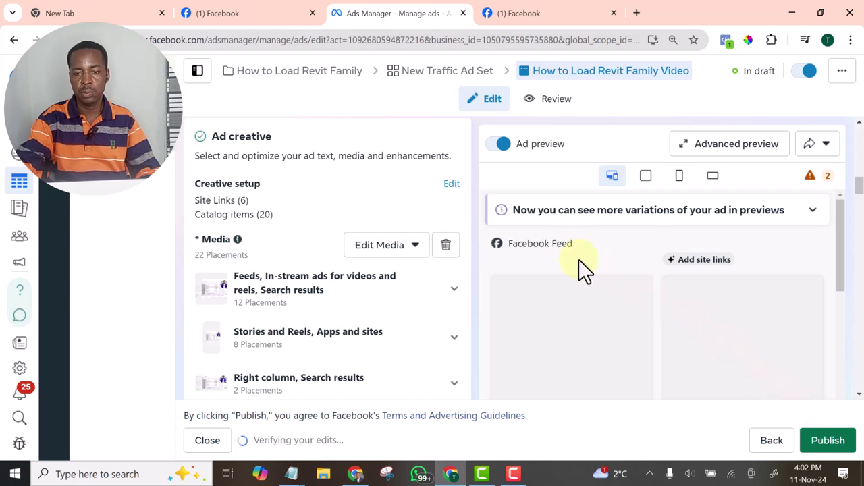
scroll(614, 286, "down", 1)
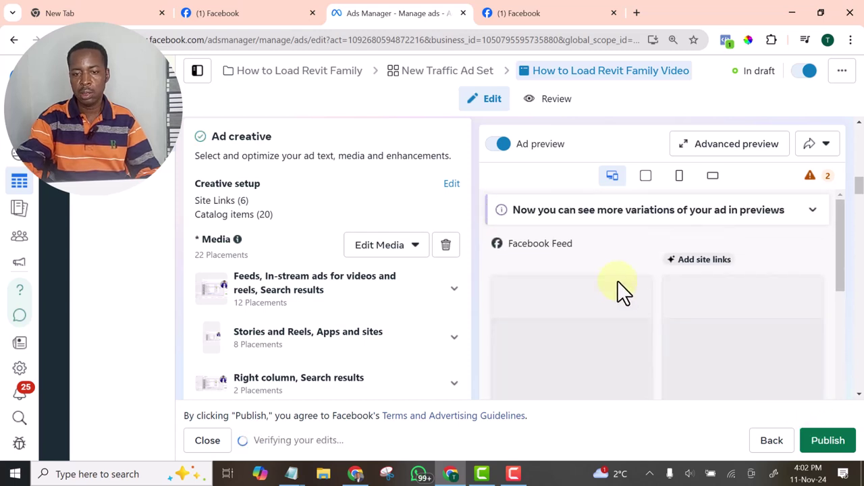
scroll(622, 265, "down", 1)
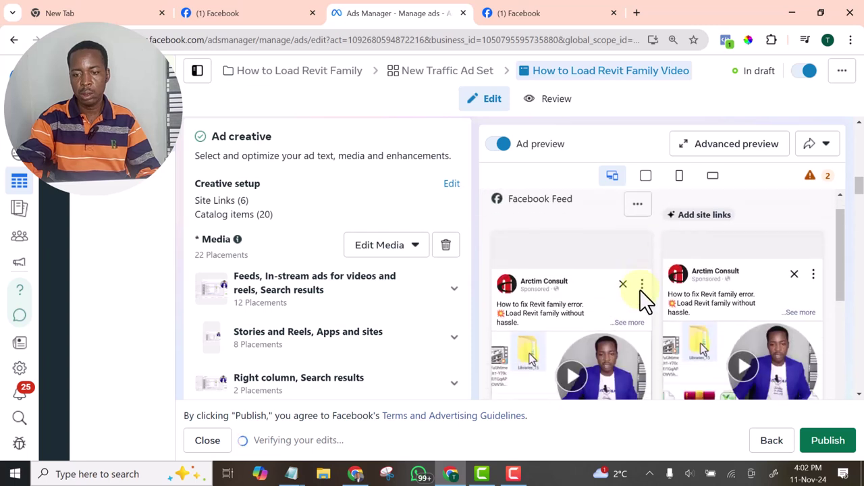
scroll(639, 289, "down", 2)
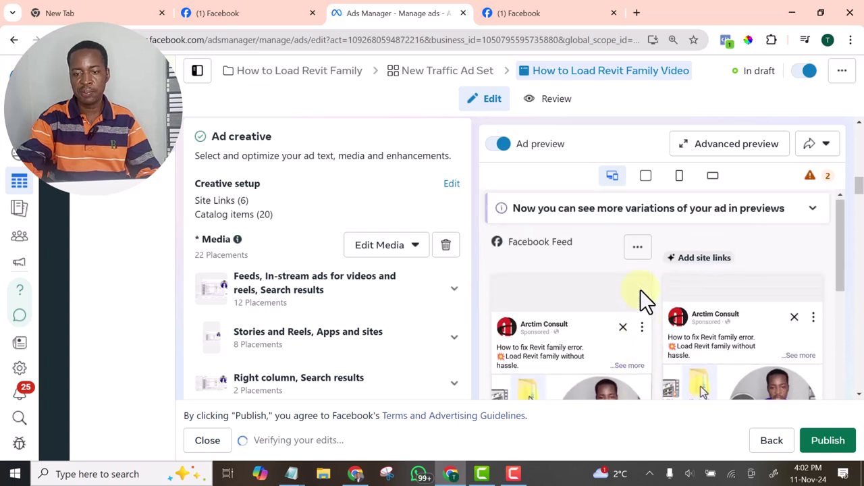
scroll(616, 292, "down", 3)
scroll(440, 271, "up", 4)
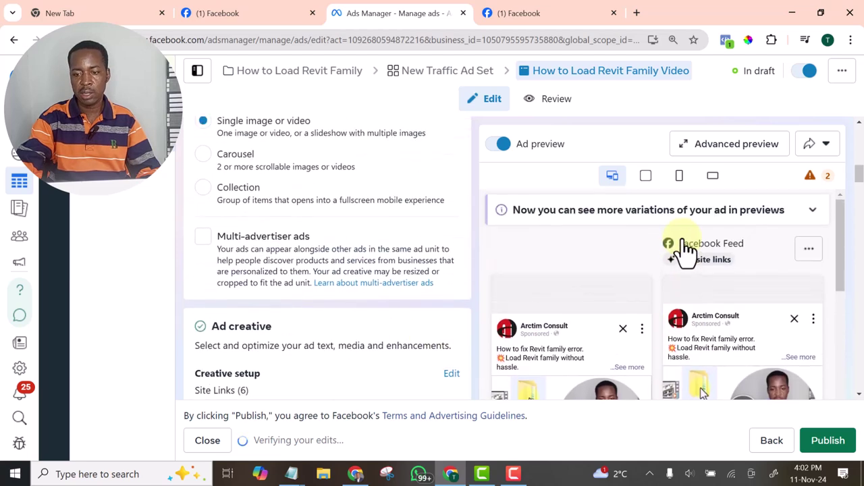
scroll(376, 285, "up", 3)
scroll(641, 314, "down", 3)
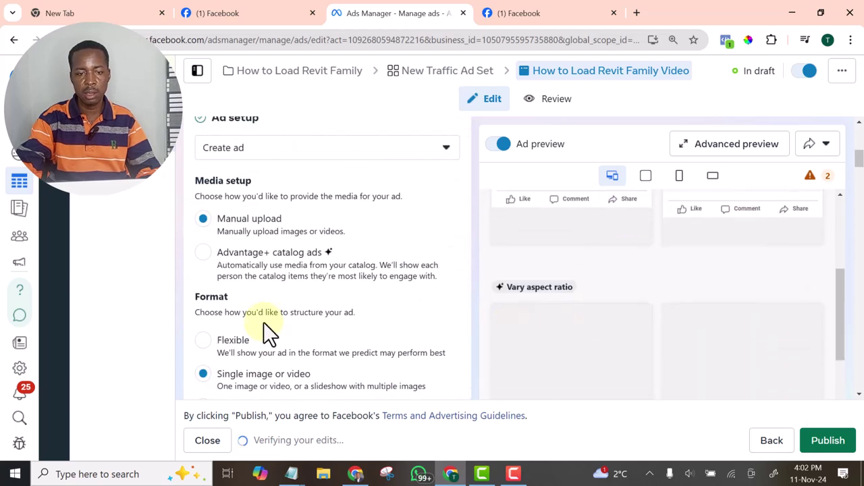
scroll(289, 309, "down", 3)
scroll(289, 310, "down", 3)
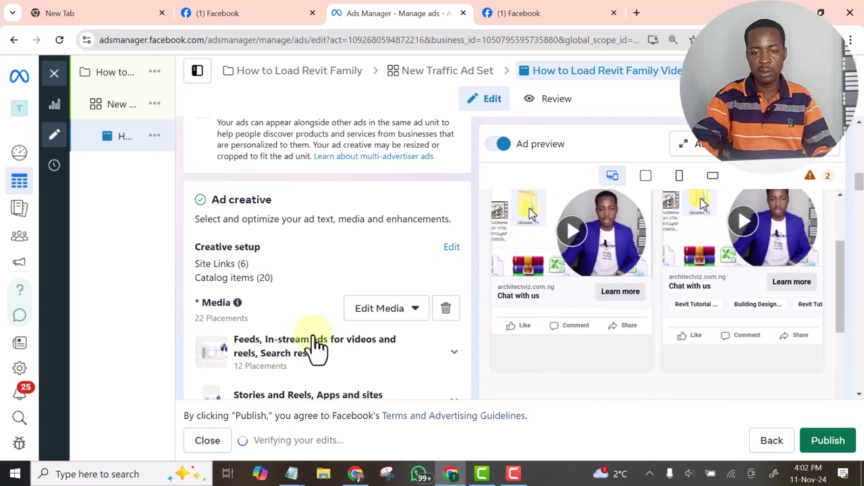
scroll(318, 343, "down", 3)
scroll(331, 330, "up", 3)
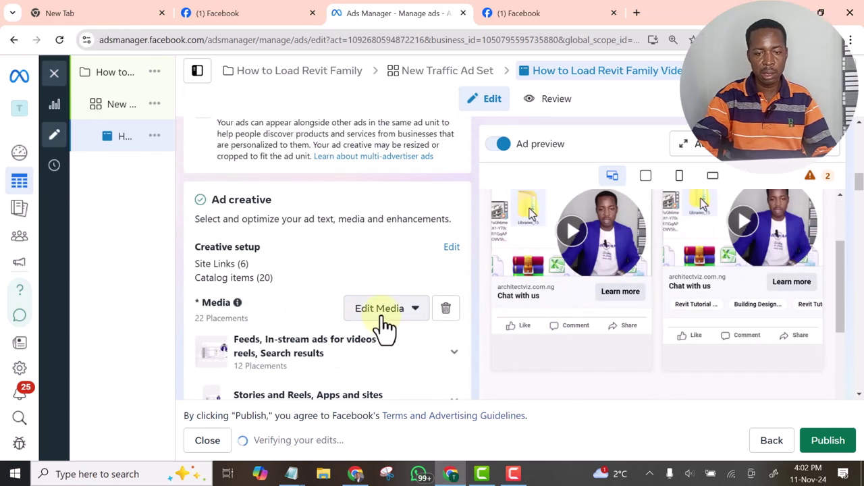
- Set the video thumbnail manually to the first house-exterior frame and save
left_click(381, 309)
left_click(376, 344)
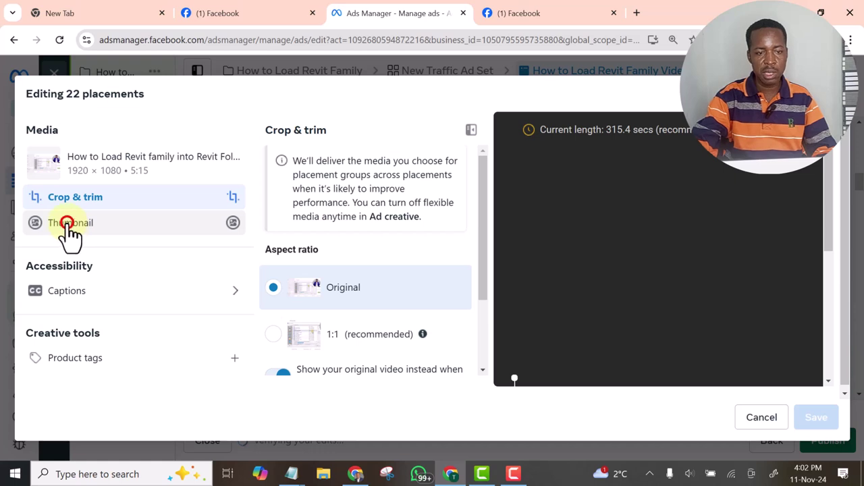
left_click(70, 230)
left_click(424, 197)
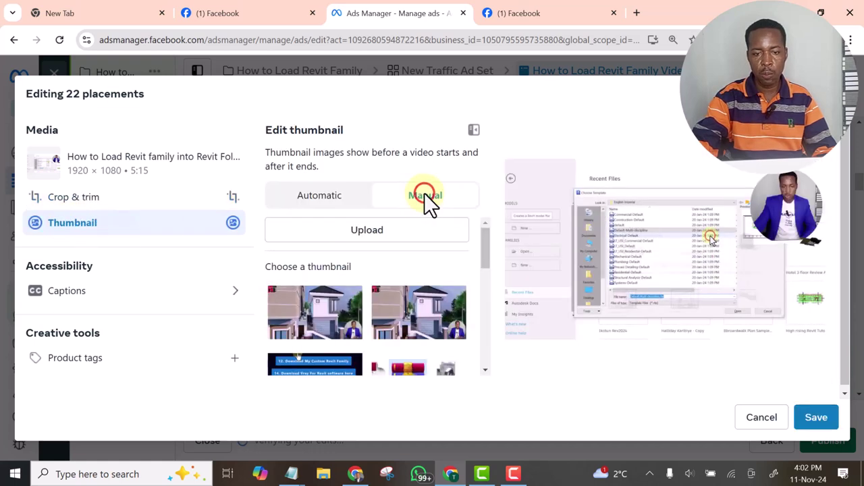
mouse_move(485, 249)
left_mouse_down()
mouse_move(502, 346)
mouse_move(492, 239)
mouse_move(509, 359)
mouse_move(492, 247)
left_mouse_up()
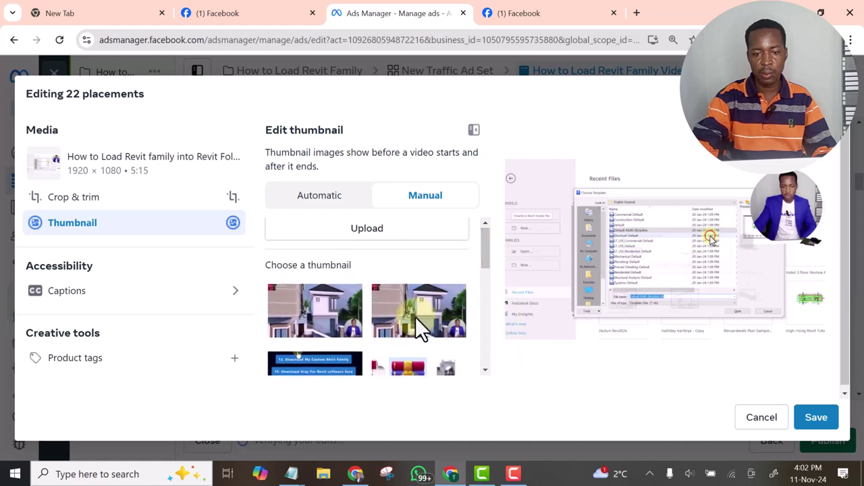
left_click(302, 318)
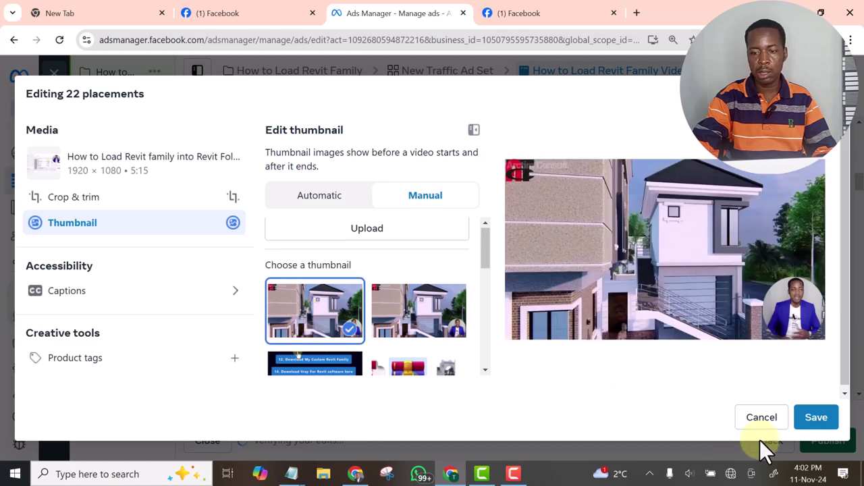
left_click(815, 419)
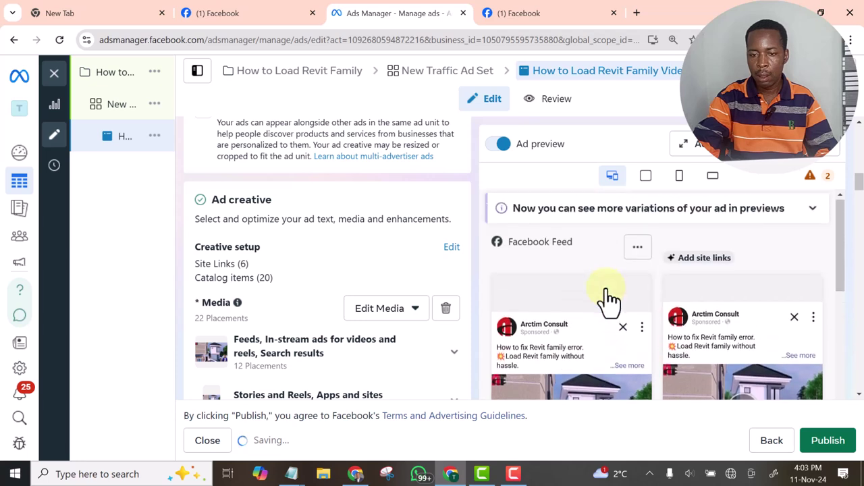
scroll(607, 300, "down", 3)
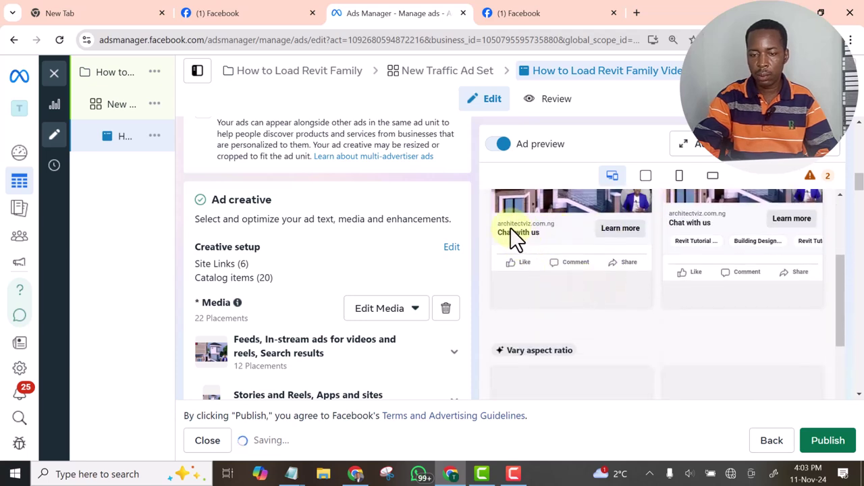
scroll(287, 307, "down", 4)
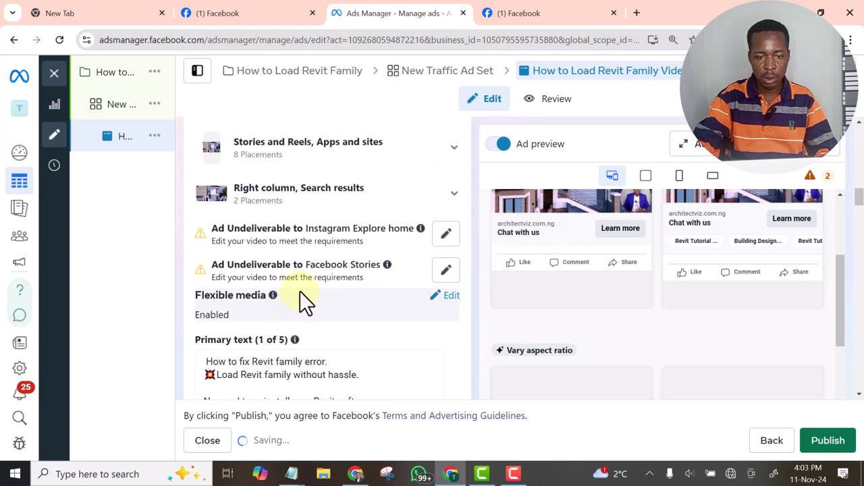
- Select the 'Chat with us' headline and copy the primary text's first line
scroll(301, 295, "down", 5)
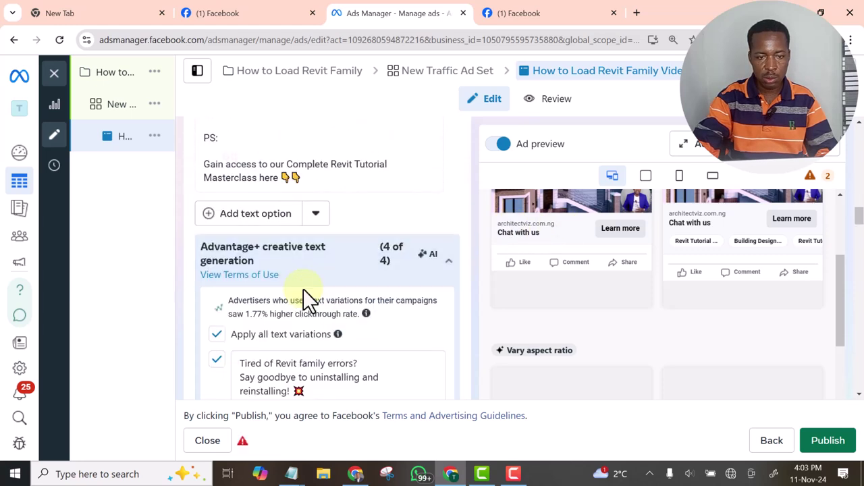
scroll(304, 298, "down", 10)
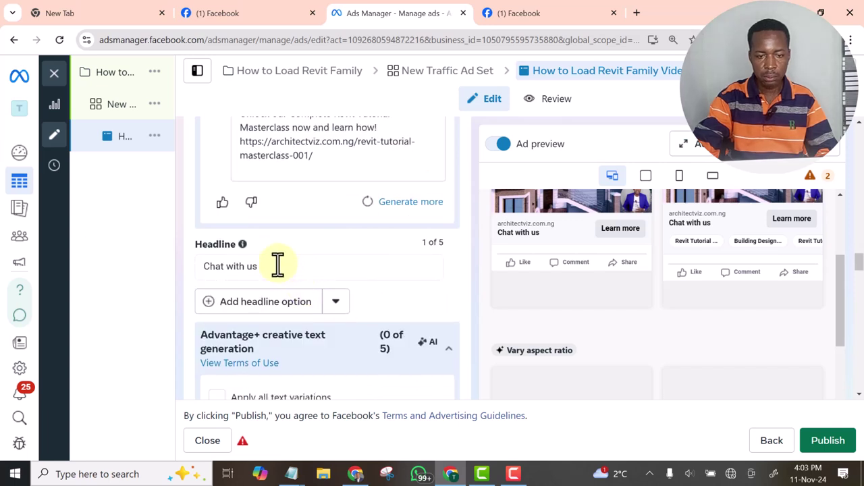
left_click_drag(277, 263, 177, 263)
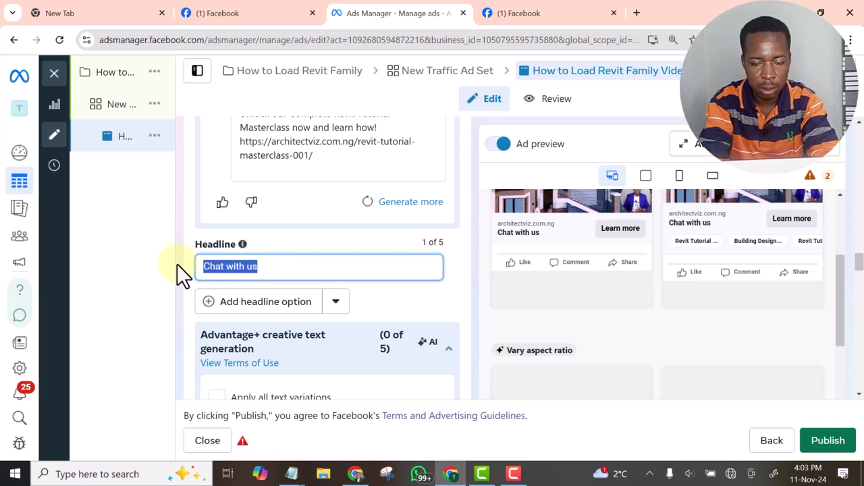
scroll(301, 226, "up", 5)
left_click_drag(204, 173, 331, 172)
key("ctrl+c")
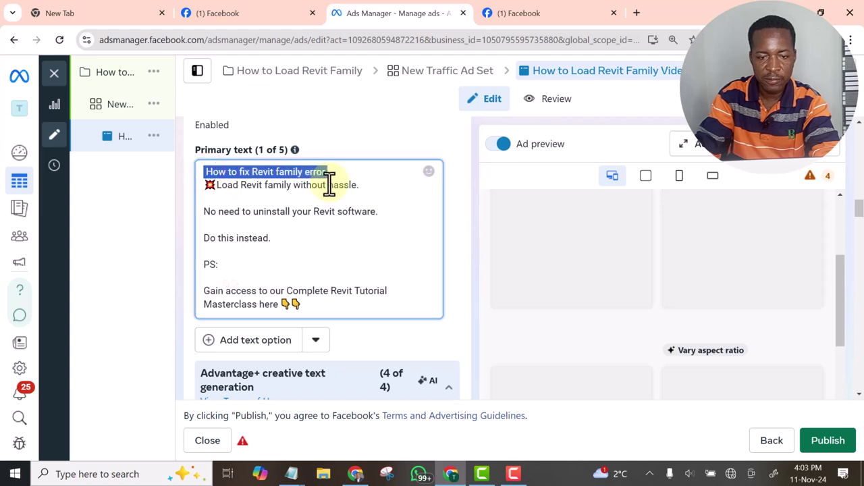
right_click(309, 174)
left_click(307, 252)
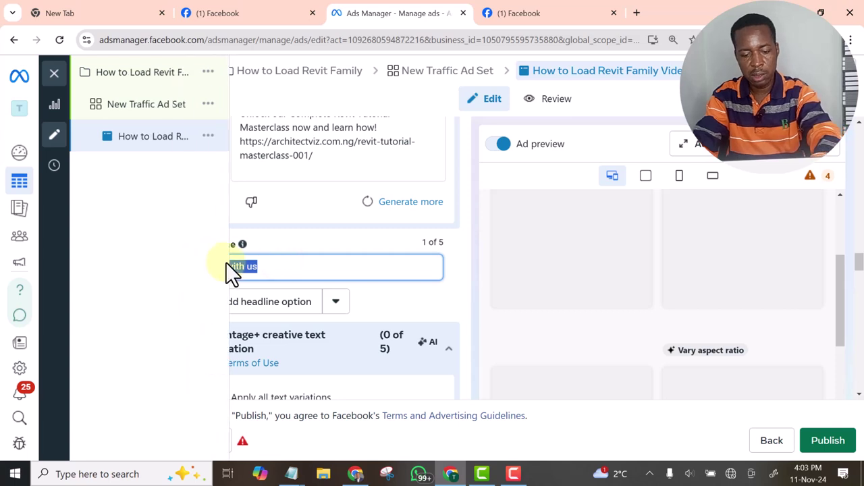
- Paste that line as the headline, dropping the period and capitalising Fix: 'How to Fix Revit family Error'
key("ctrl+v")
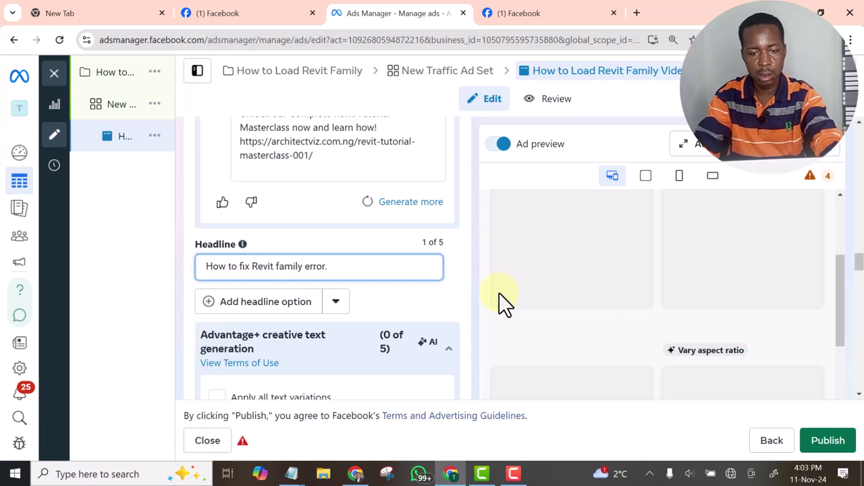
key("BackSpace")
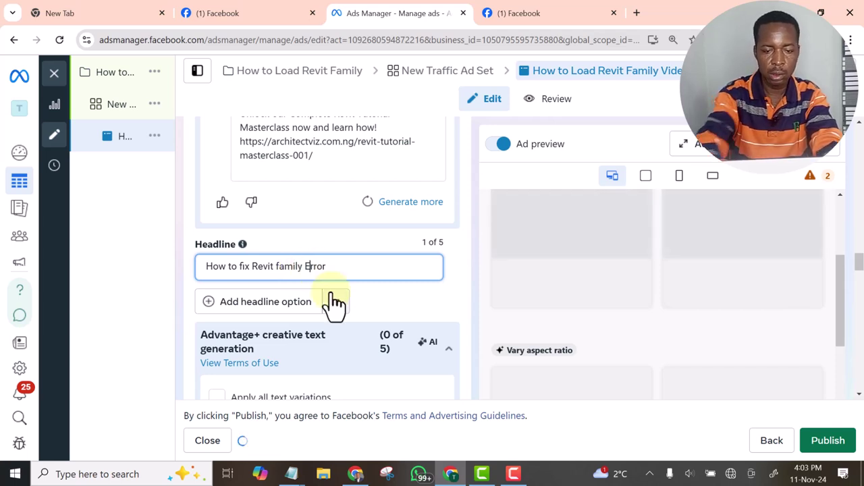
left_click(241, 266)
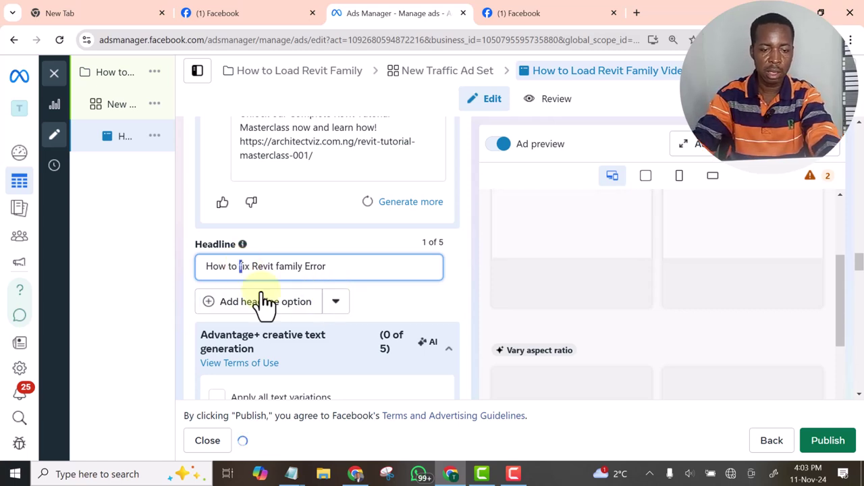
type("F")
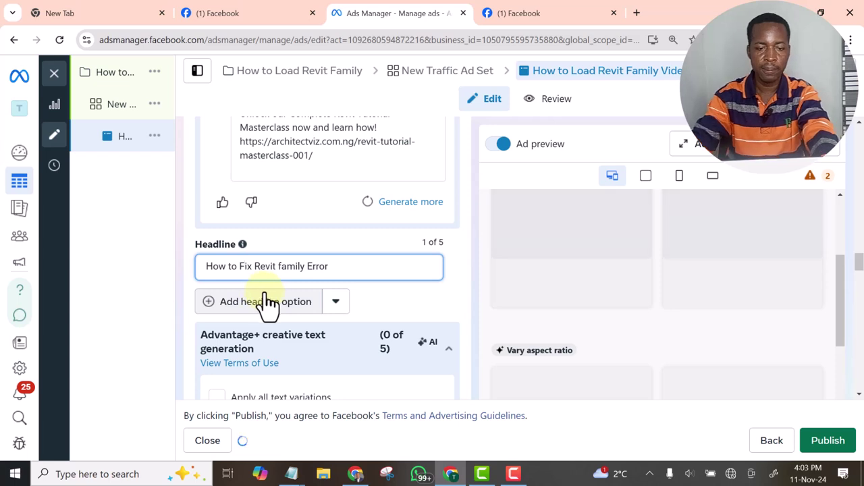
left_click(364, 267)
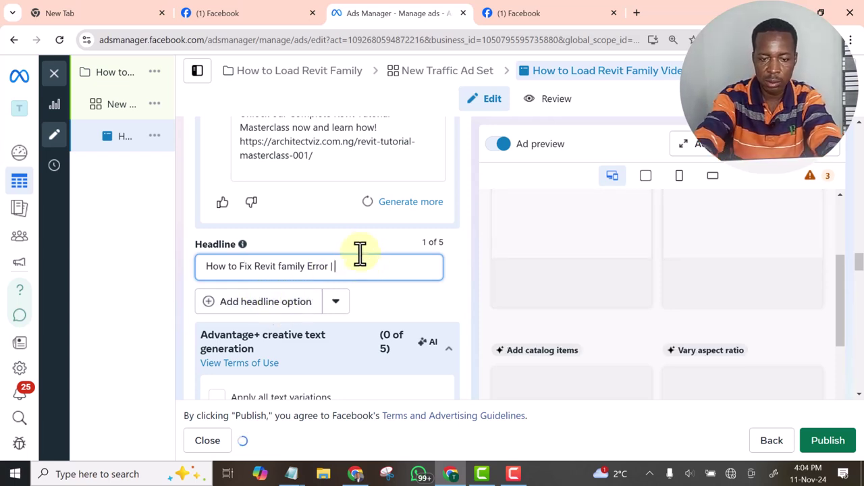
left_click(352, 232)
scroll(335, 284, "up", 2)
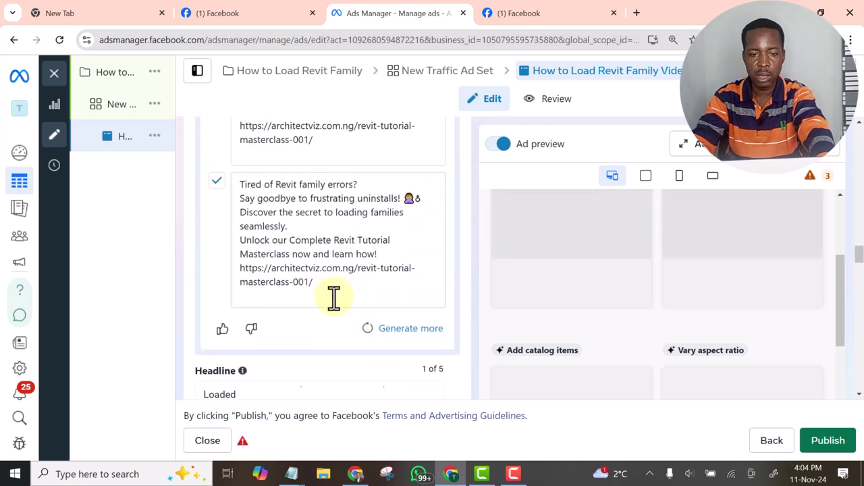
scroll(331, 299, "down", 3)
scroll(324, 308, "down", 1)
scroll(320, 299, "down", 4)
scroll(320, 299, "up", 3)
scroll(380, 322, "down", 2)
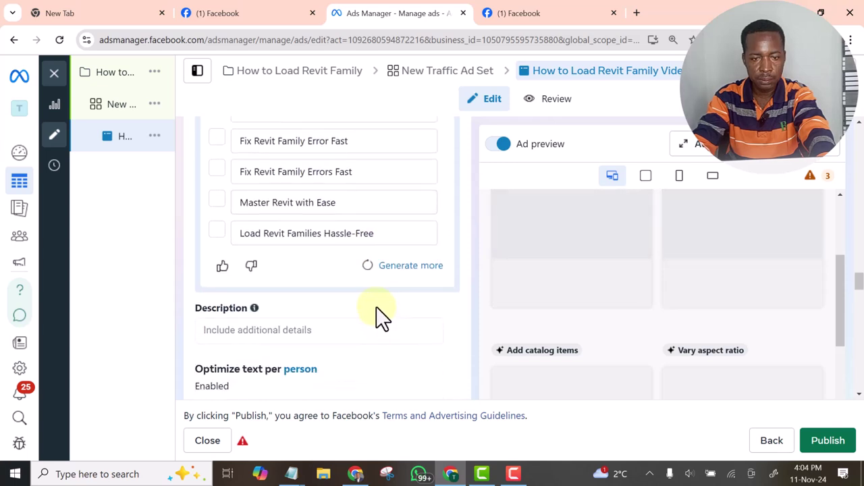
scroll(376, 309, "up", 2)
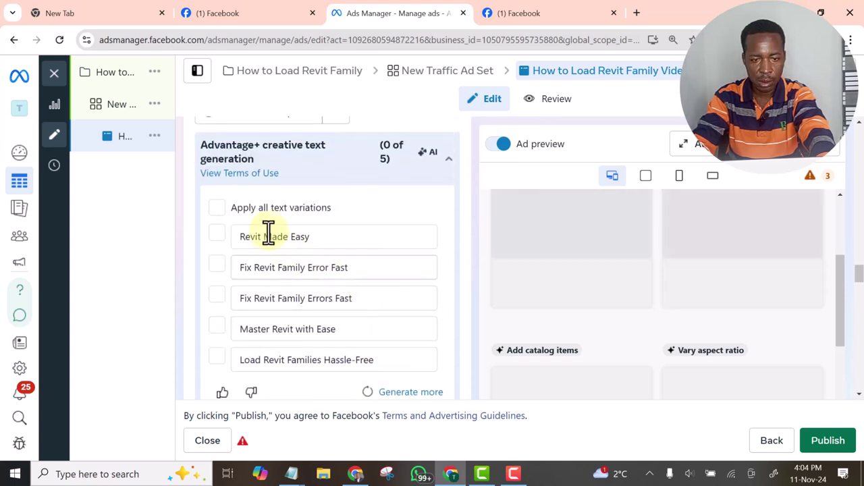
scroll(310, 317, "up", 1)
scroll(317, 341, "down", 2)
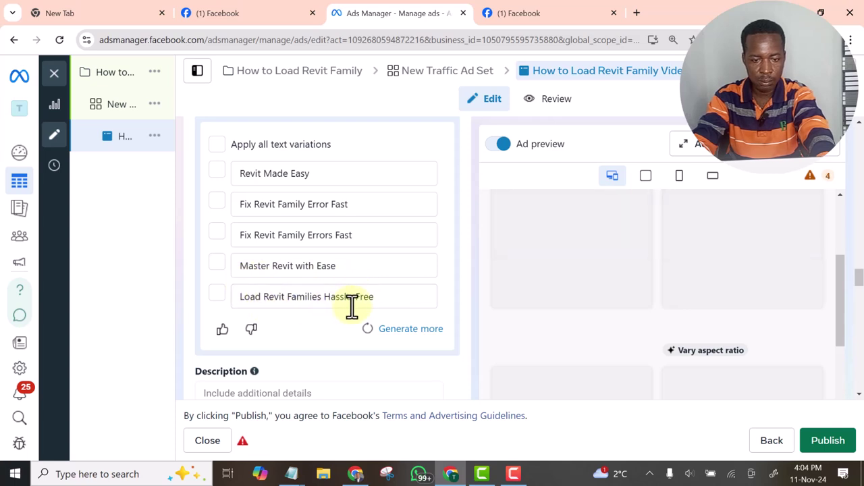
left_click(216, 295)
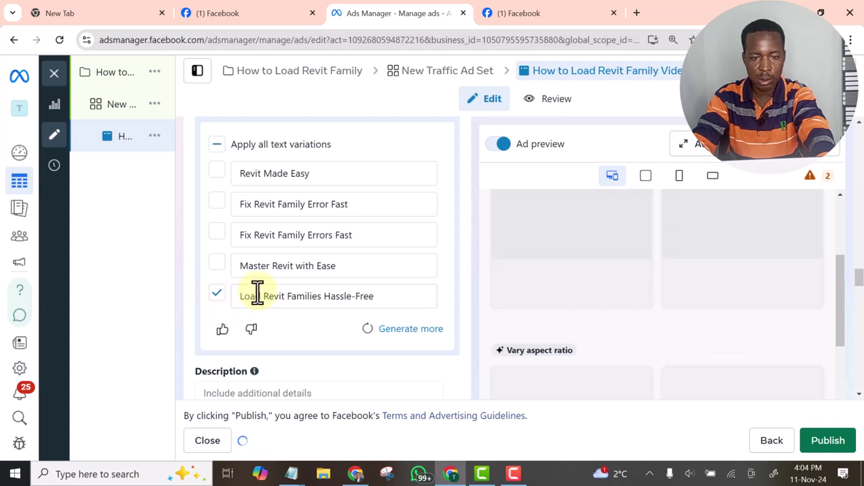
scroll(290, 301, "up", 2)
scroll(419, 317, "down", 1)
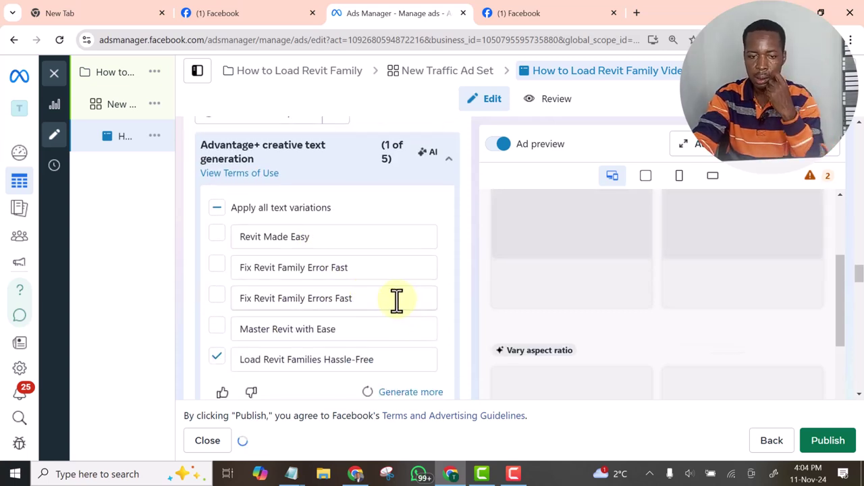
scroll(395, 300, "down", 4)
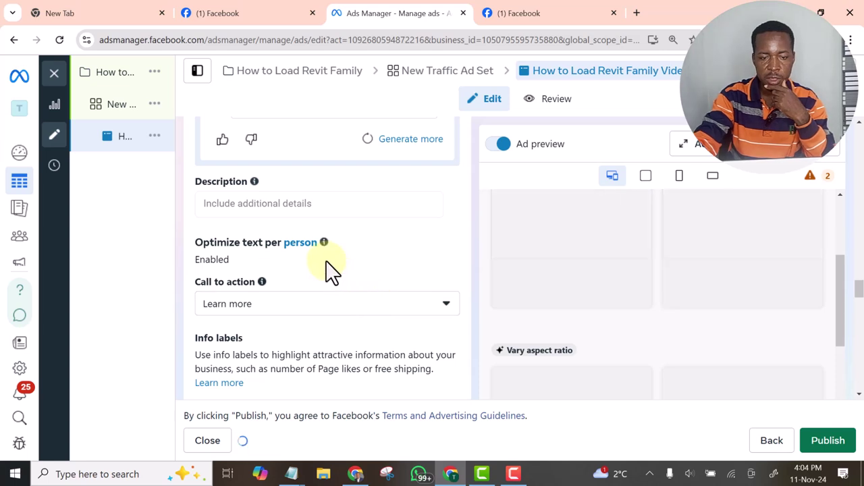
scroll(347, 256, "up", 1)
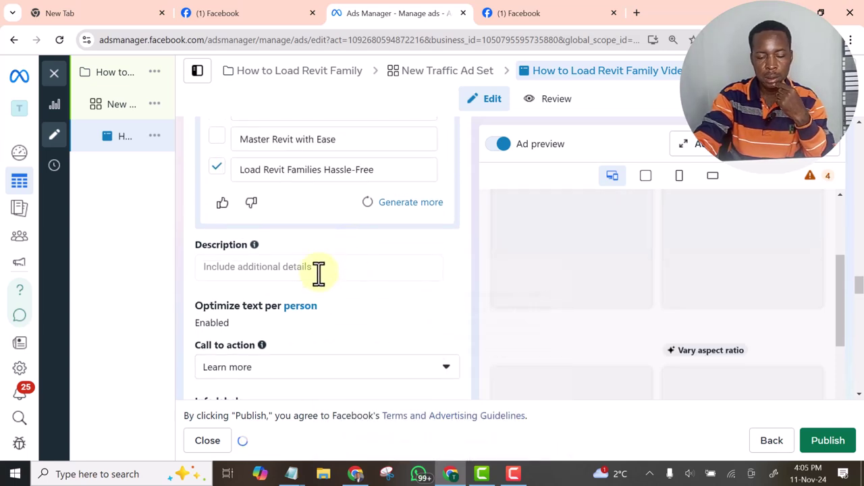
scroll(319, 280, "down", 2)
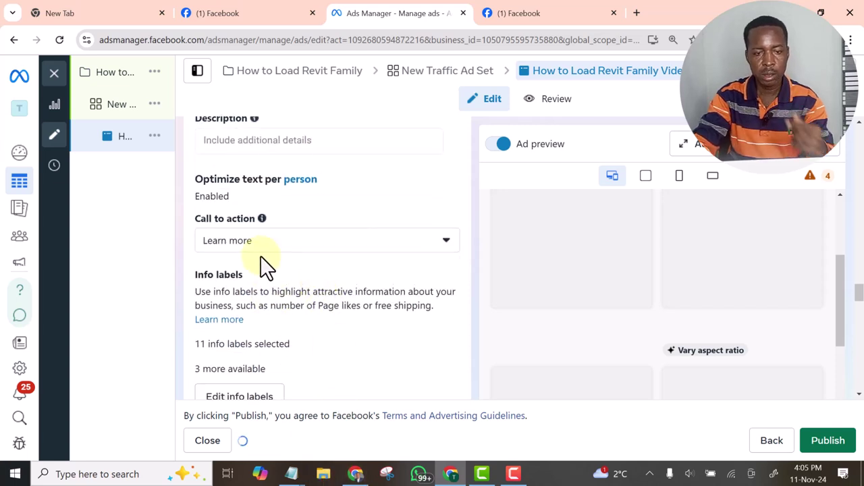
scroll(266, 265, "up", 2)
- Type the description 'How to fix all Revit Family Errors without uninstalling your software', fixing typos along the way
left_click(278, 269)
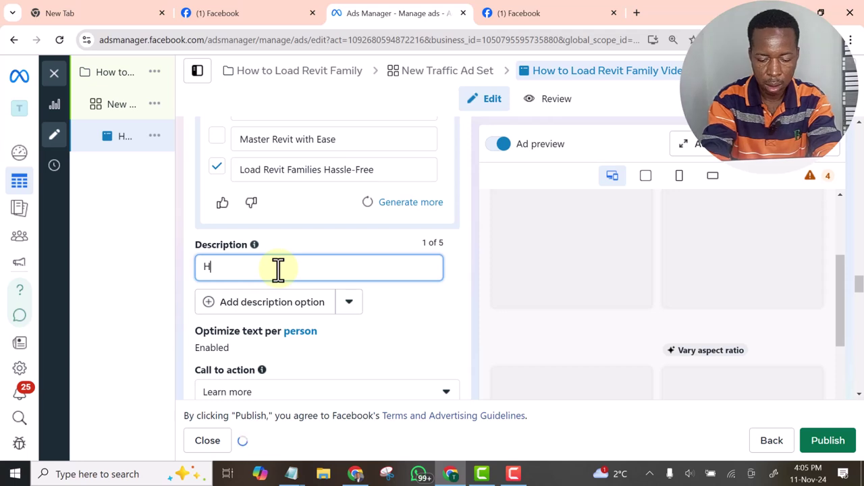
type("How tofix")
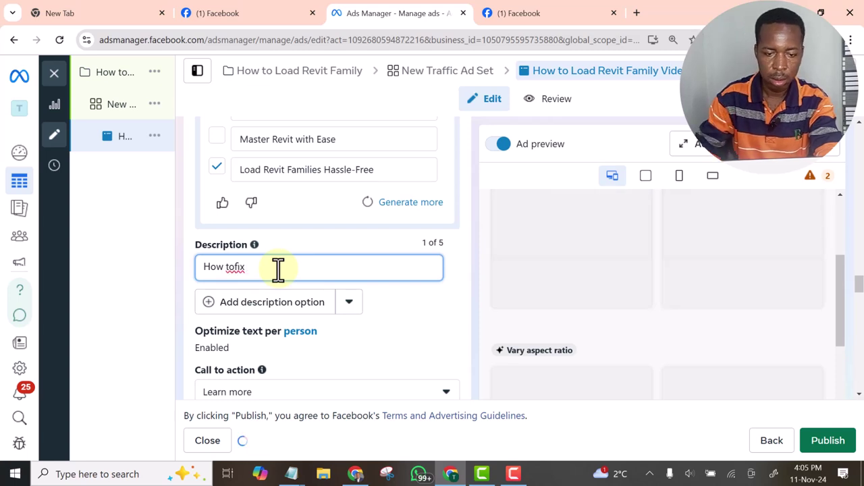
left_click(232, 268)
left_click(264, 267)
key("BackSpace")
key("BackSpace")
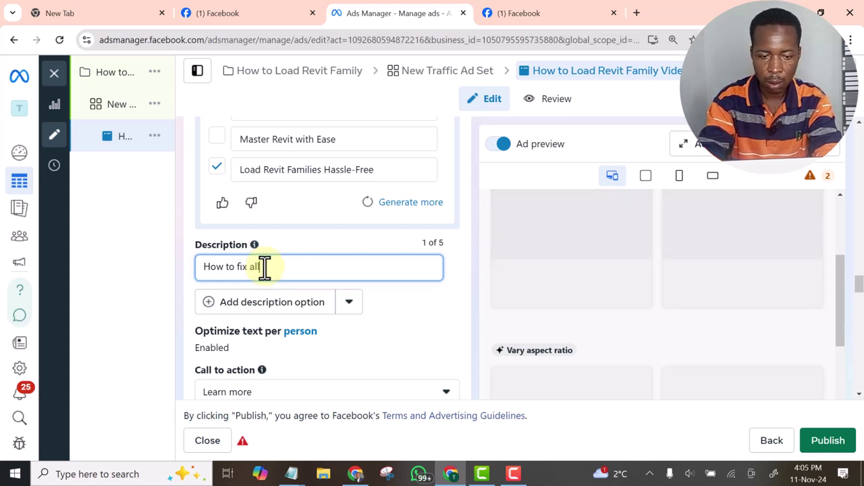
type("all Revit Fa")
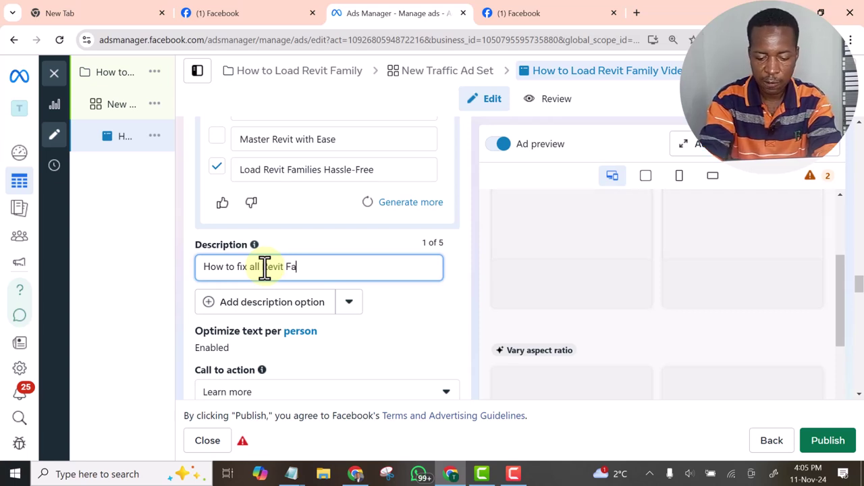
type("mily Errors")
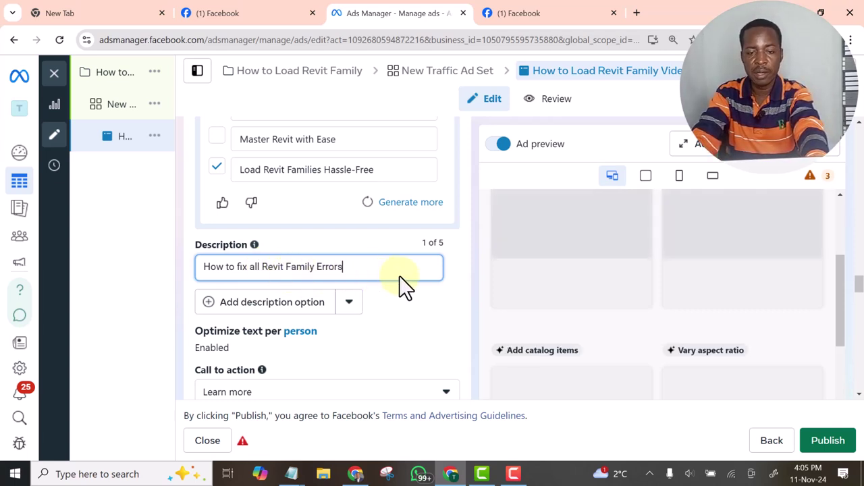
scroll(401, 276, "down", 2)
scroll(419, 276, "up", 2)
type("wi")
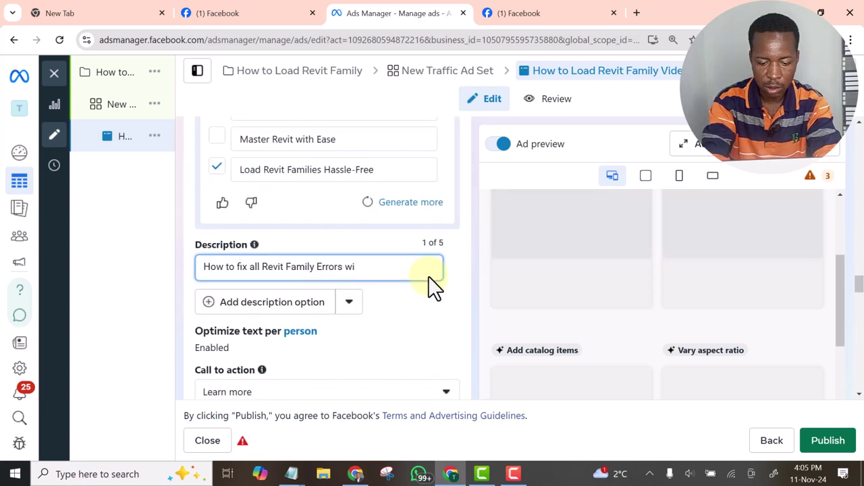
type("thout")
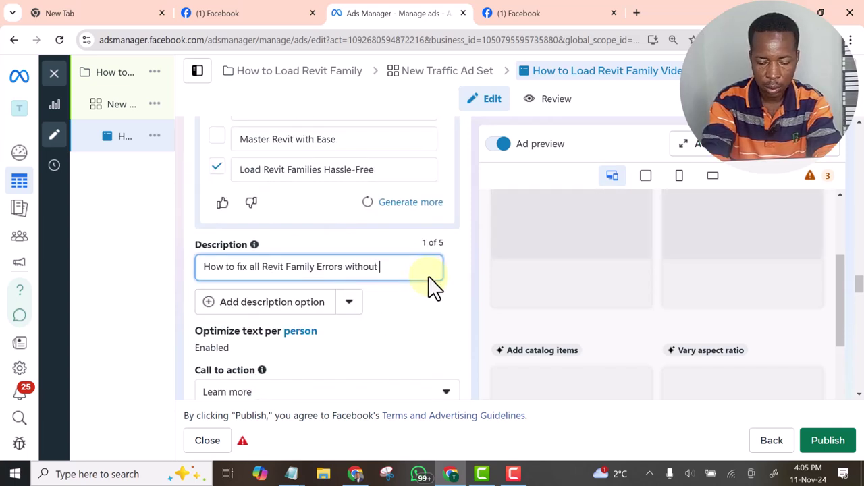
type(" unin")
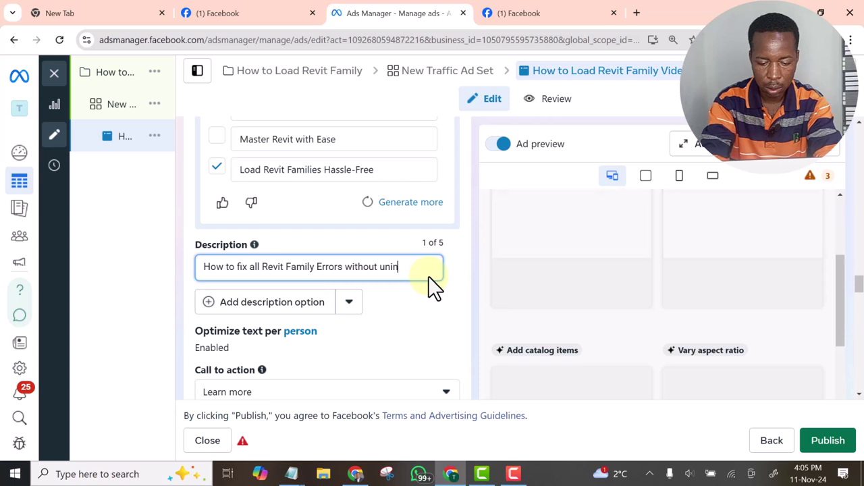
type("stalling")
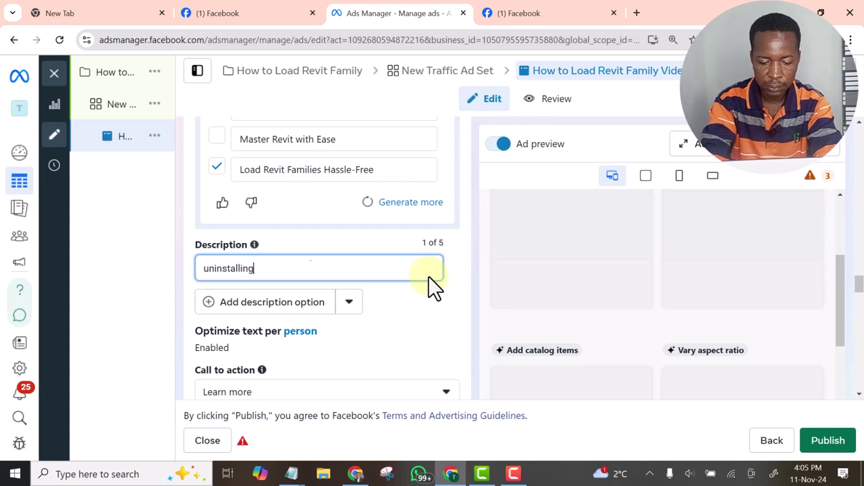
type(" yourse")
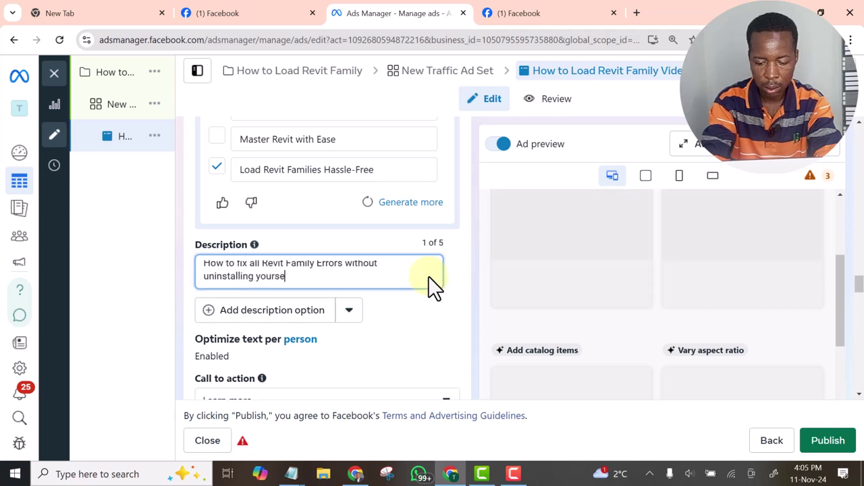
key("BackSpace")
key("BackSpace")
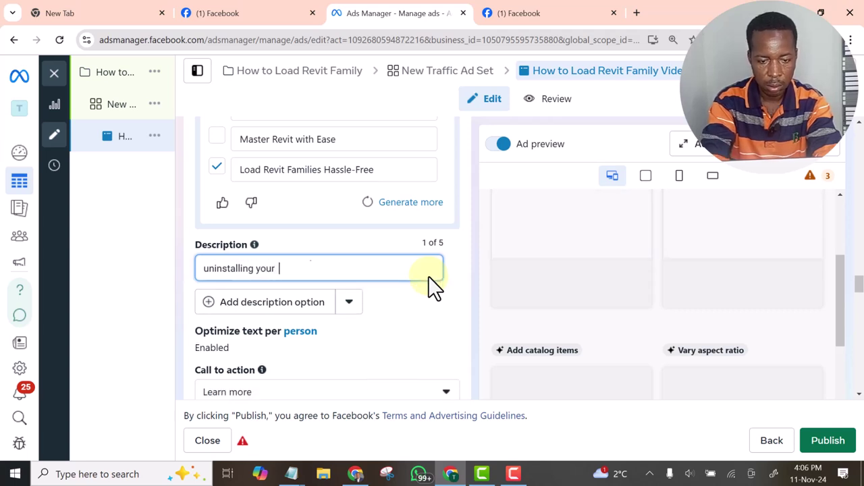
type("s")
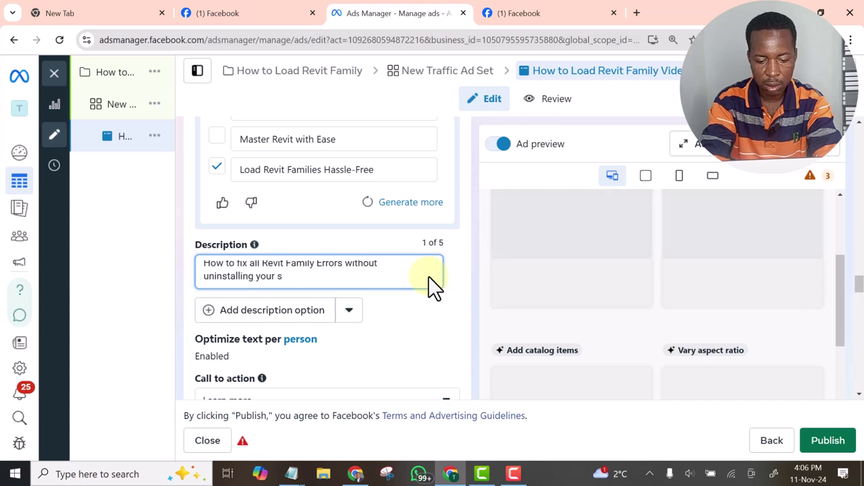
type("oft")
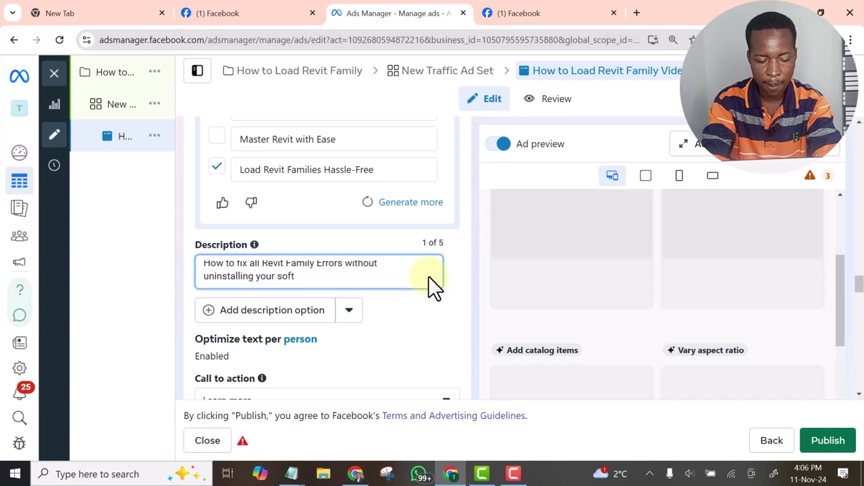
type("ware")
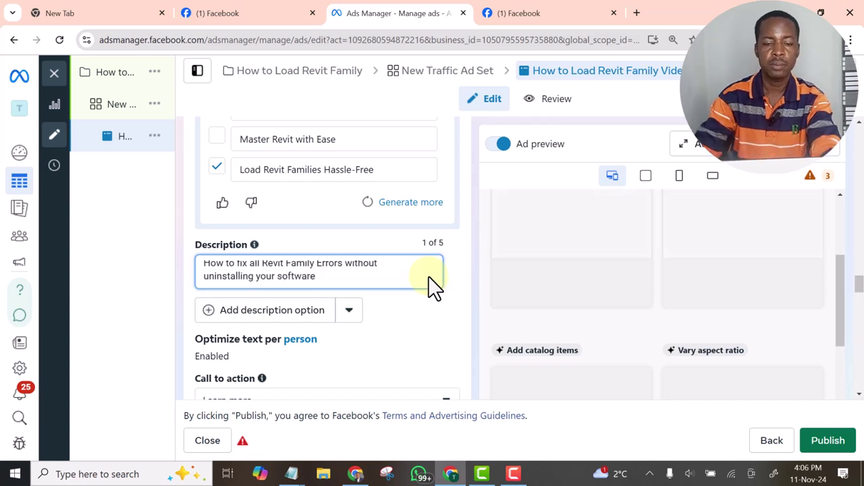
scroll(419, 304, "down", 2)
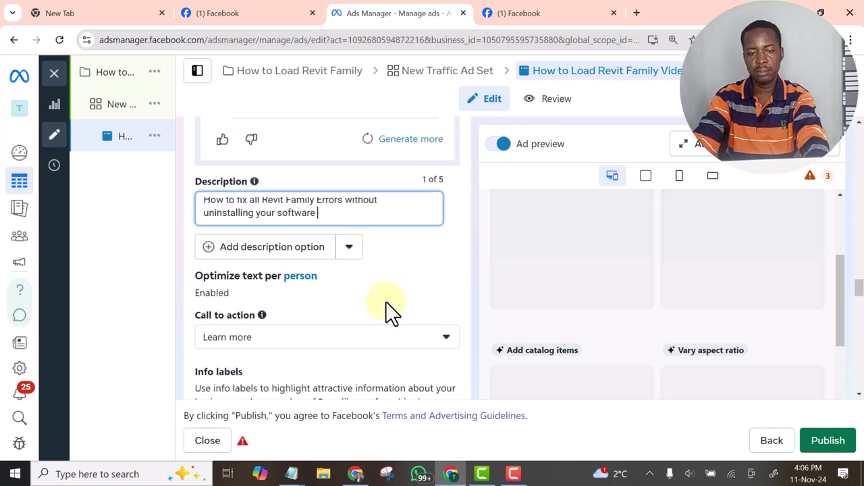
scroll(412, 297, "down", 2)
scroll(412, 297, "down", 3)
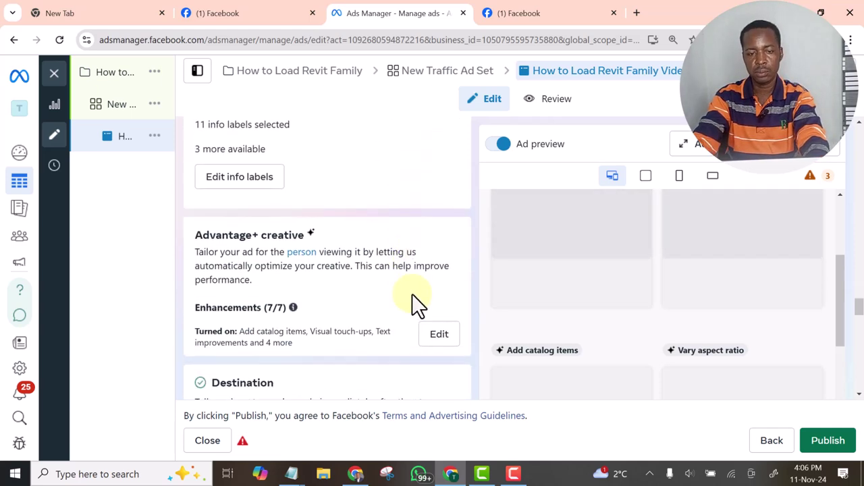
scroll(412, 294, "down", 9)
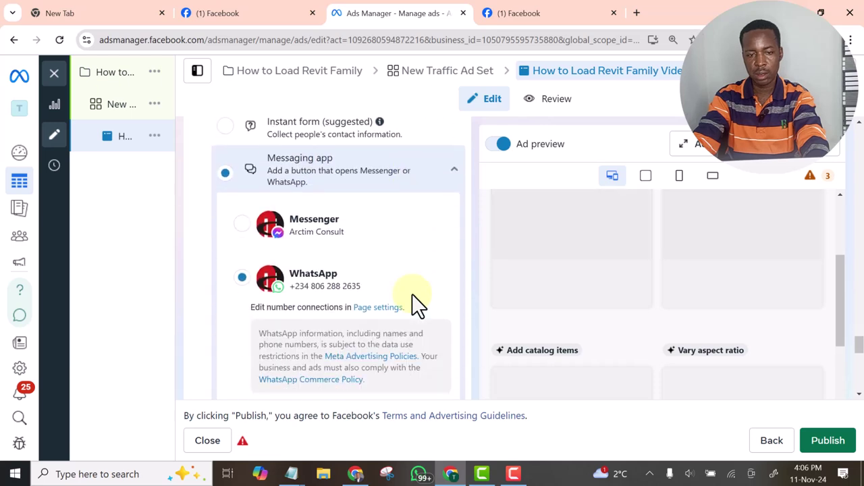
scroll(411, 294, "down", 8)
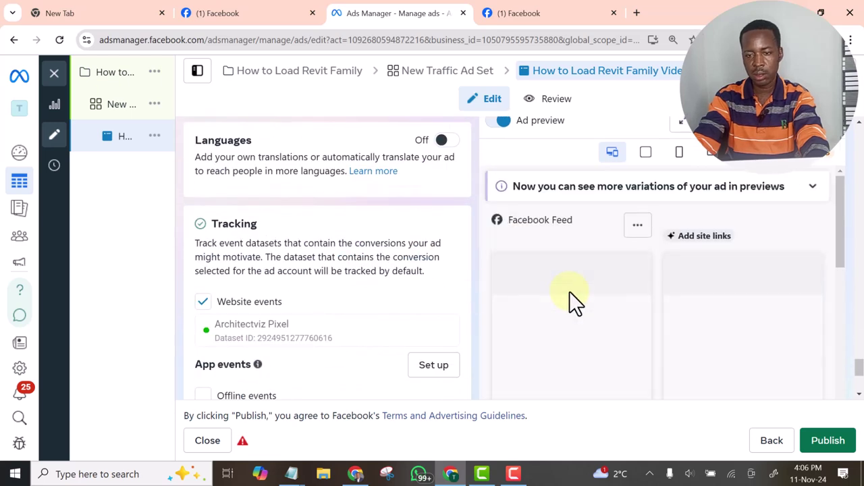
scroll(587, 298, "up", 7)
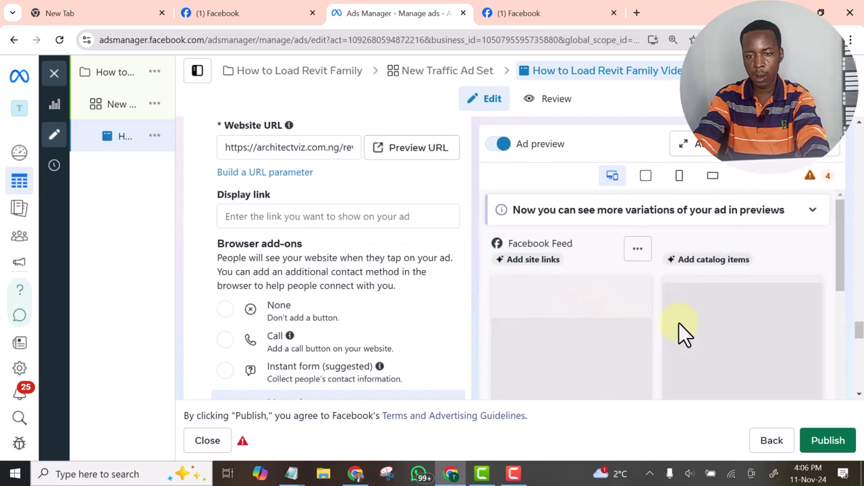
scroll(743, 324, "up", 3)
scroll(675, 303, "down", 6)
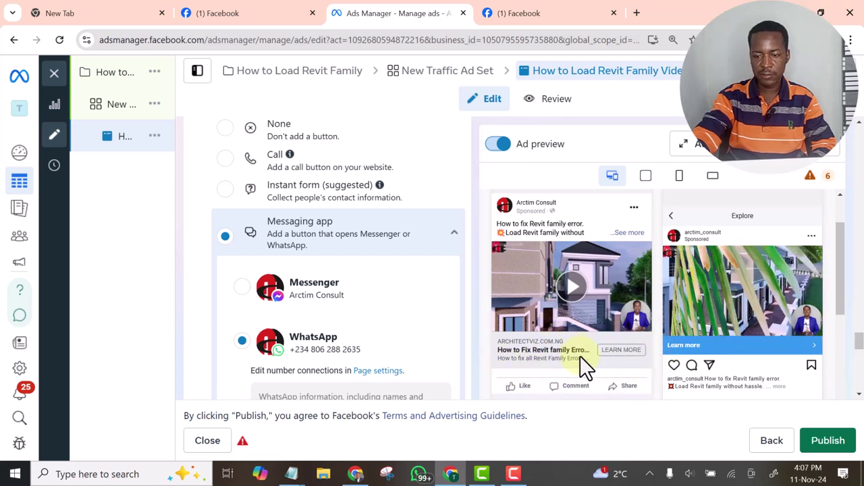
scroll(572, 366, "down", 1)
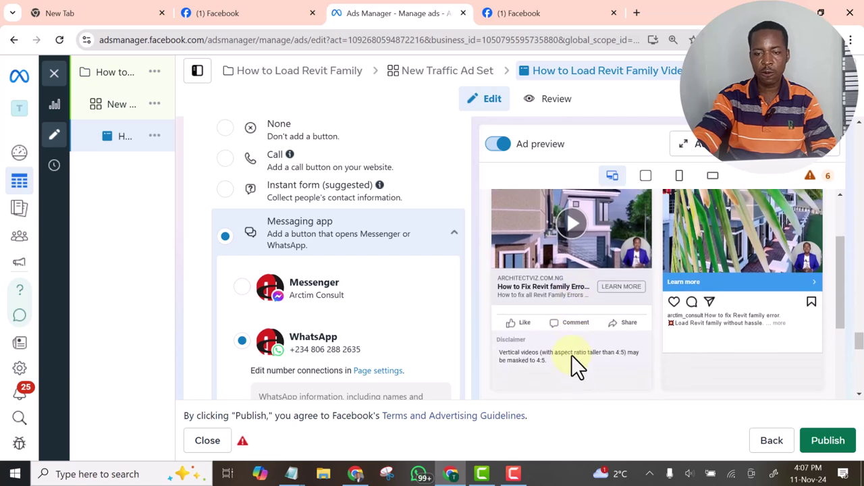
scroll(540, 293, "down", 1)
scroll(539, 294, "up", 2)
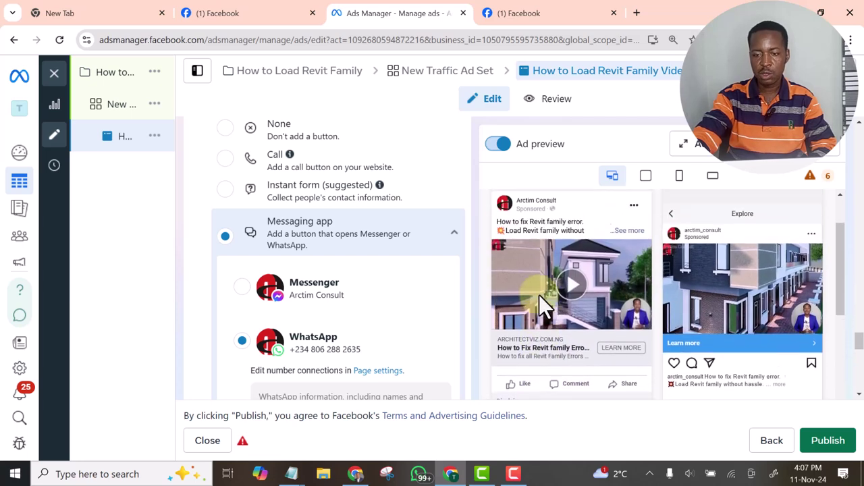
- Publish the finished ad with the green Publish button
left_click(831, 445)
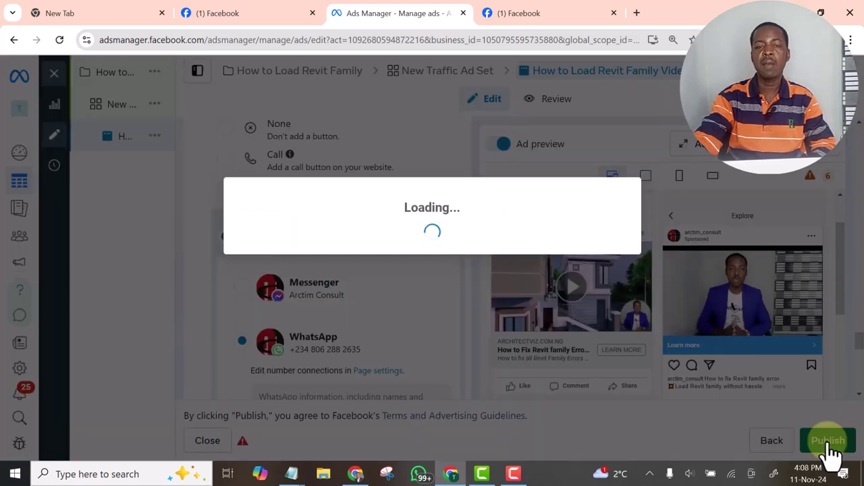